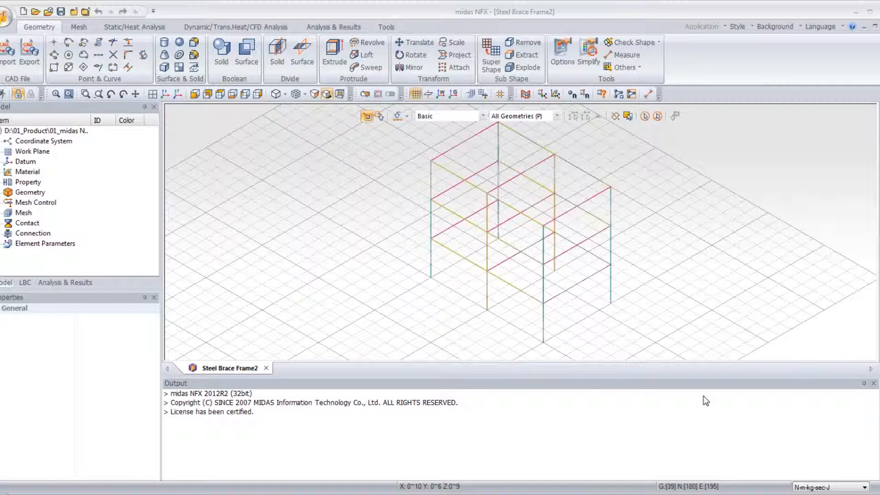
Hide all guiders, including the work plane grid, around the steel frame model.
middle_drag(497, 244, 498, 242)
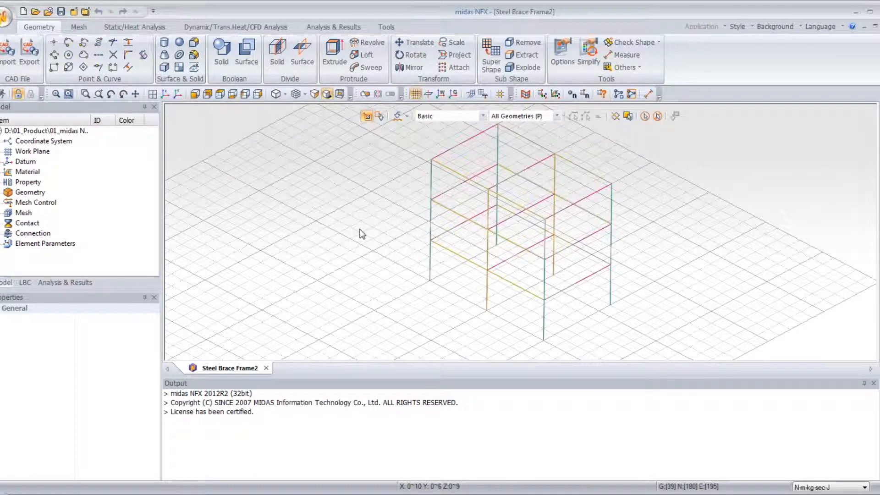
right_click(379, 222)
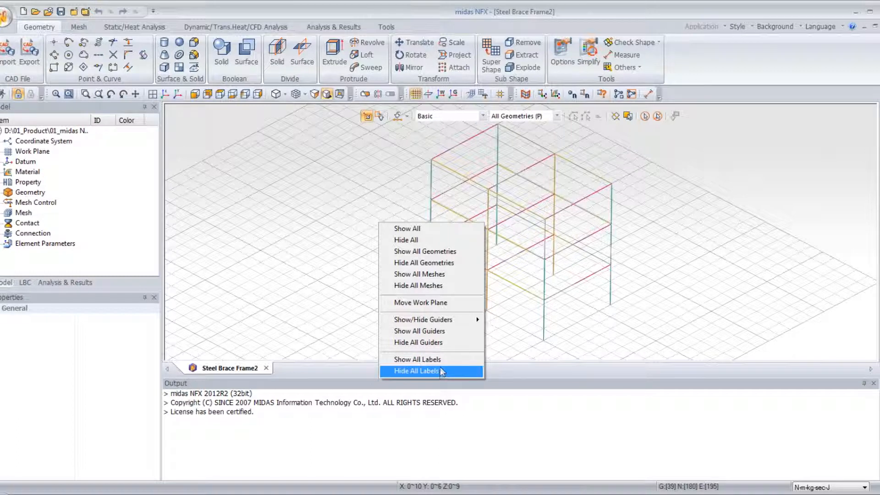
click(444, 342)
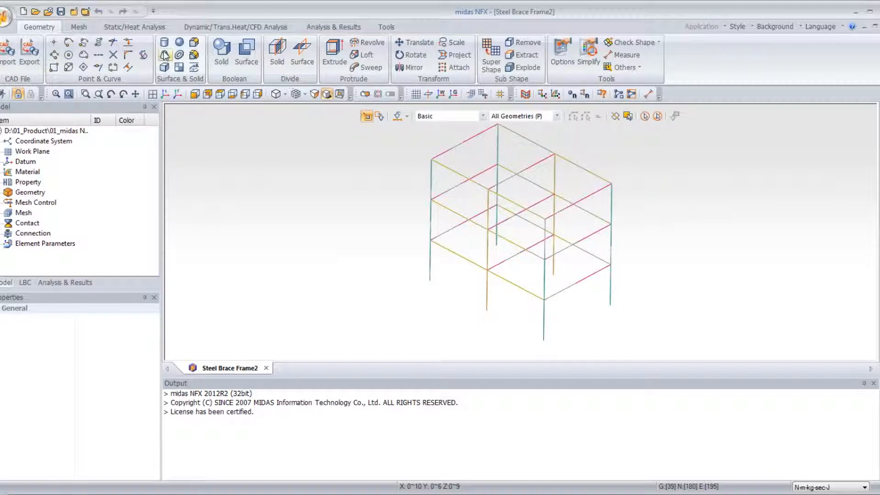
Start a node constraint named BC and assign it to a boundary set named BC.
click(115, 27)
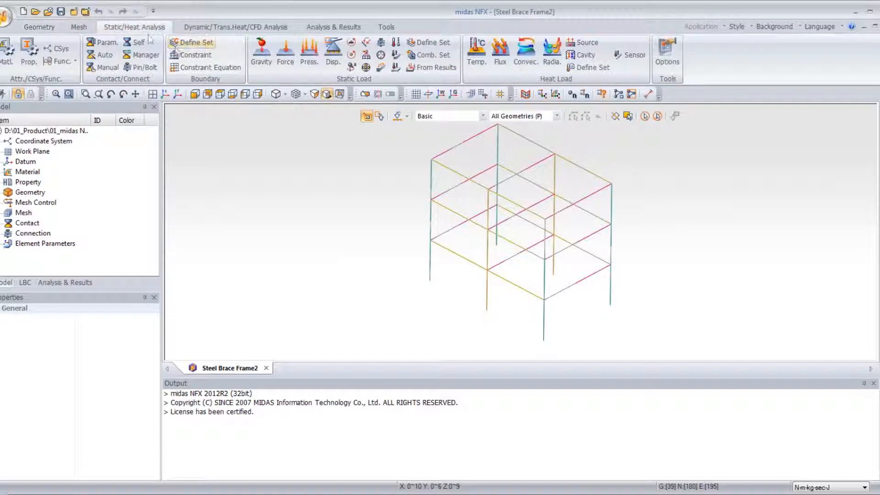
click(198, 56)
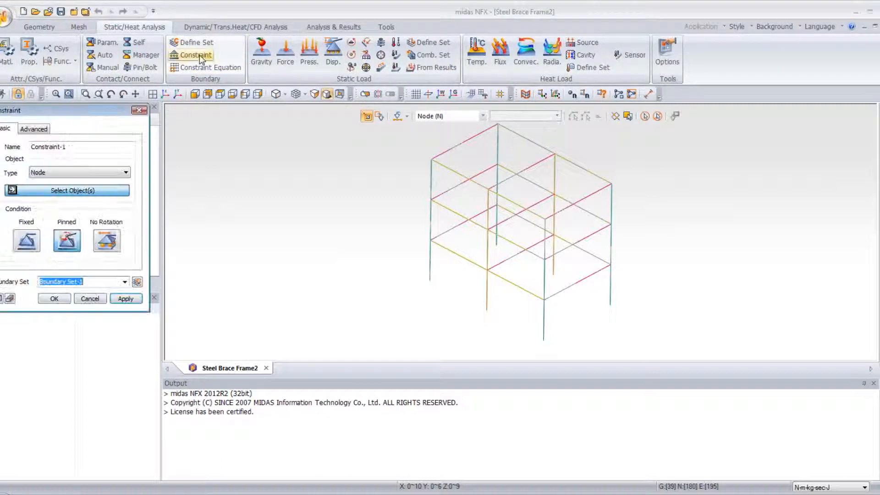
drag(80, 113, 223, 141)
drag(223, 175, 139, 168)
text(BC)
drag(184, 310, 225, 311)
text(BC)
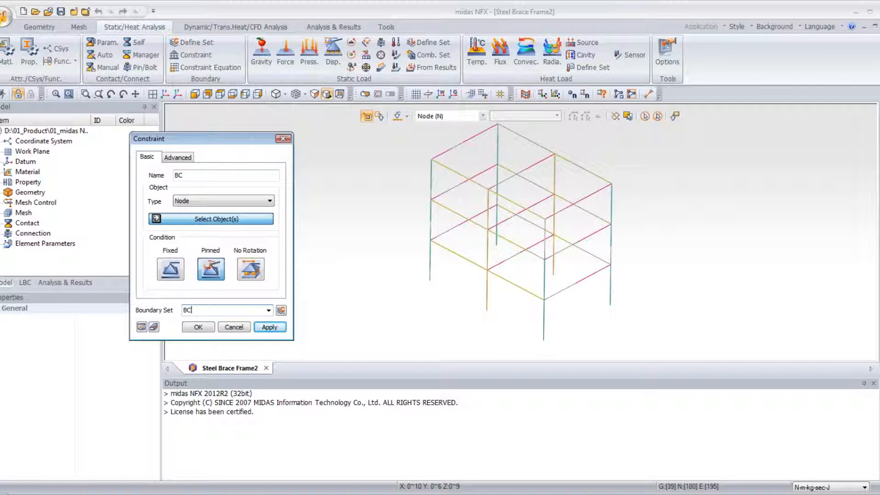
Apply the constraint as a Fixed condition to the six nodes at the column bases.
click(430, 281)
click(486, 310)
click(543, 340)
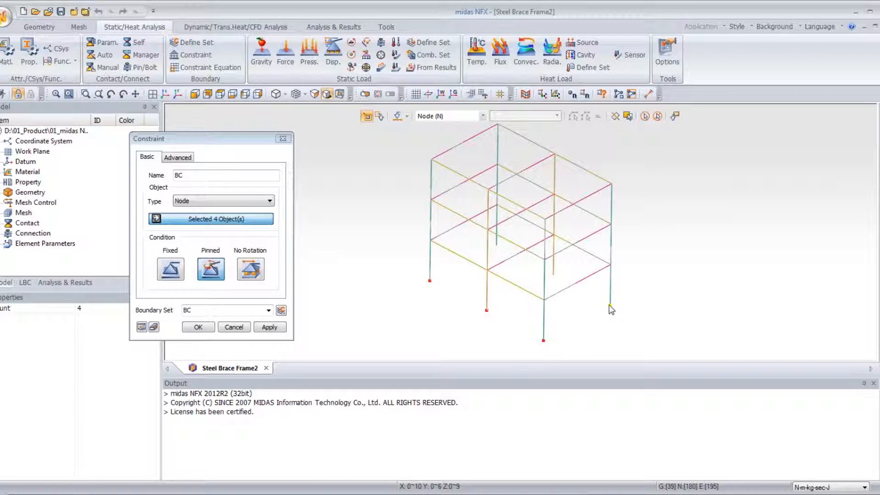
click(553, 275)
click(496, 245)
click(169, 270)
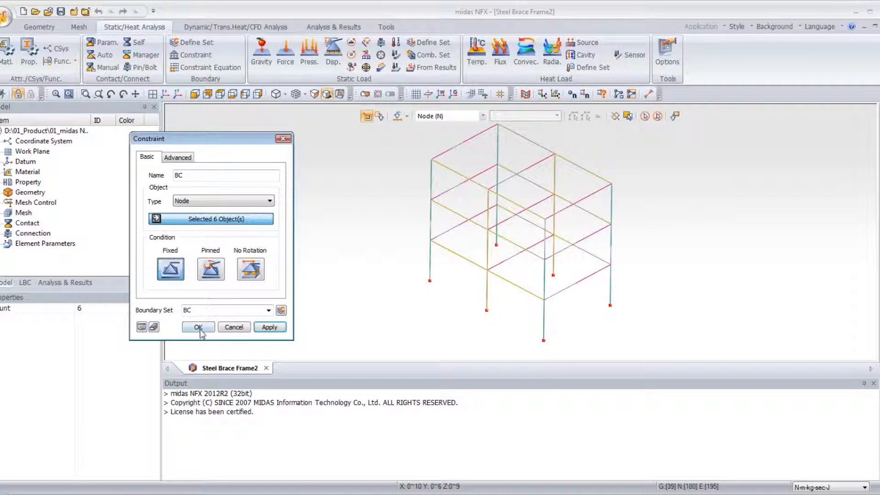
click(198, 327)
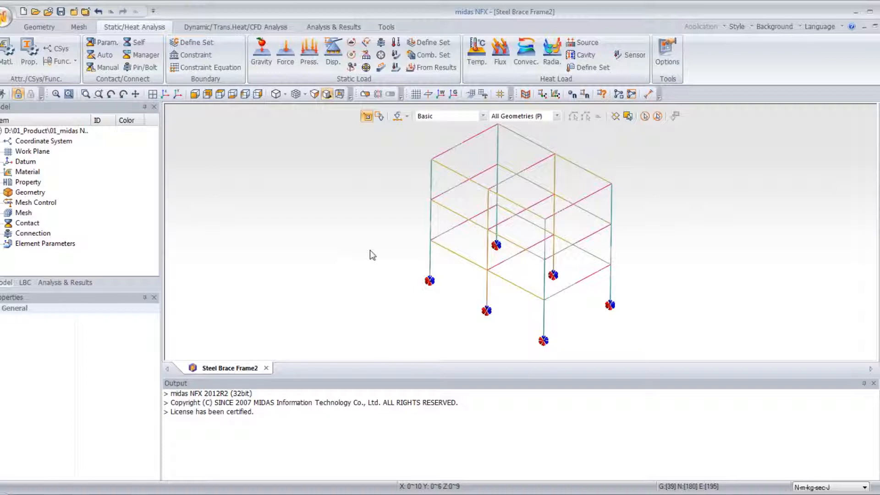
Create a general analysis case titled modal with the Modal solution type.
click(334, 28)
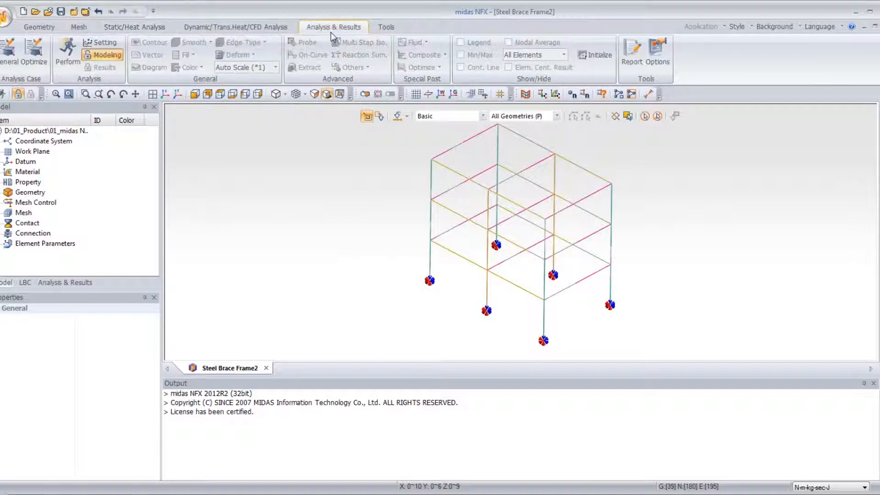
click(10, 69)
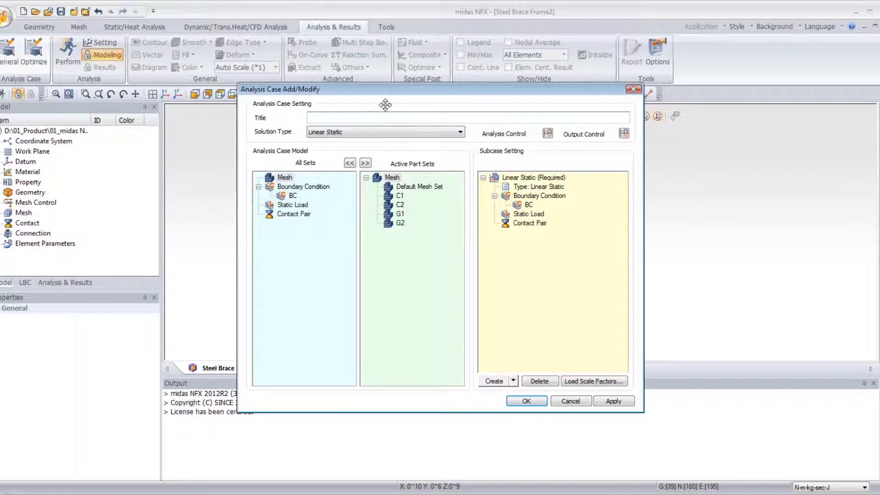
click(365, 133)
click(366, 148)
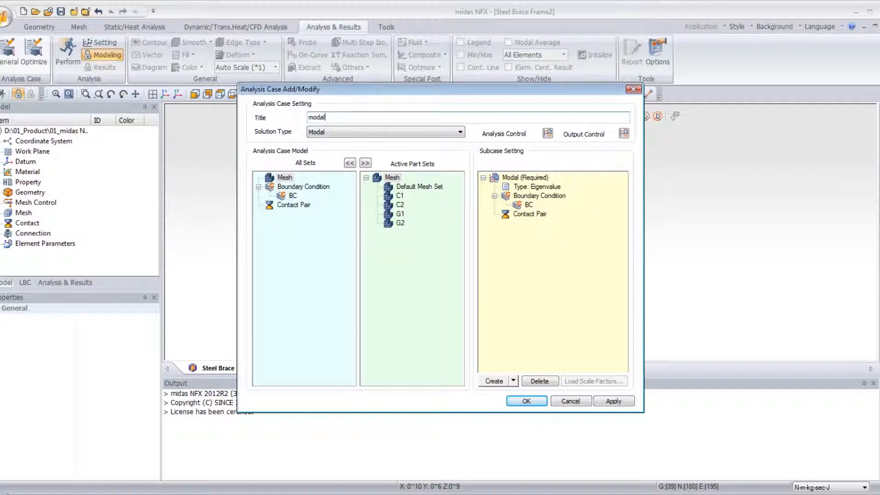
Set the number of modes to 50 in the modal subcase control and save the analysis case.
click(547, 133)
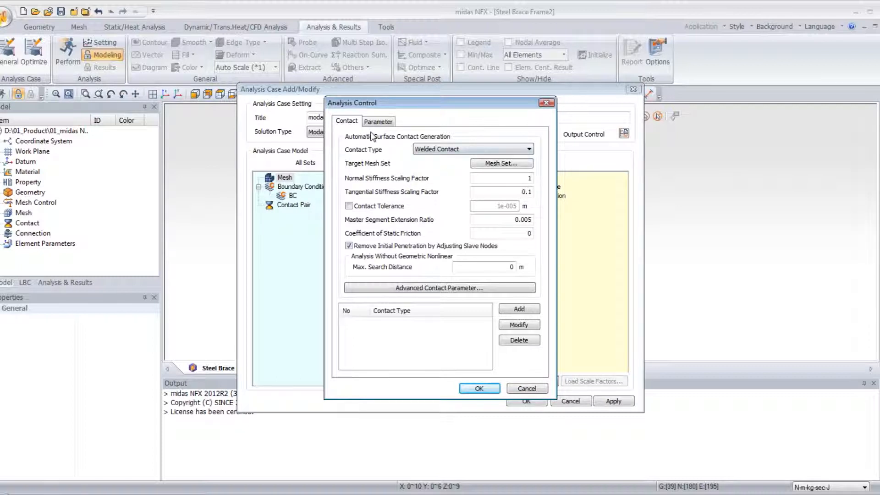
click(546, 102)
click(522, 178)
click(547, 163)
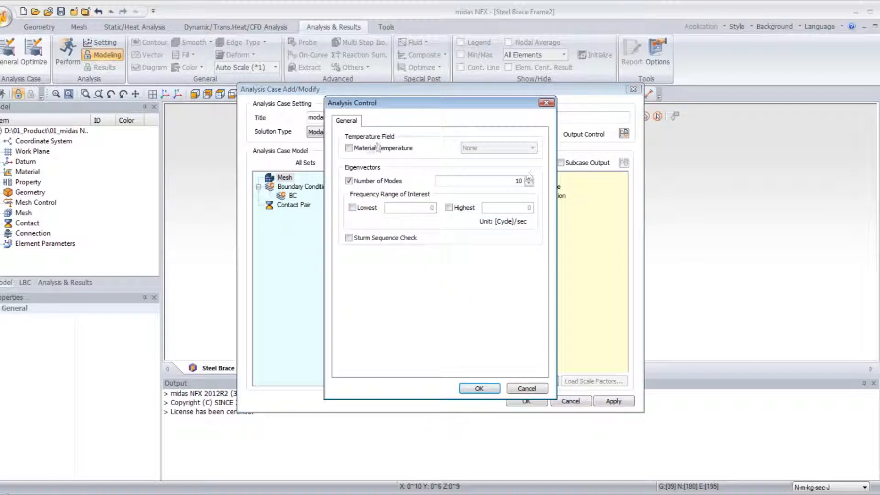
drag(506, 181, 535, 181)
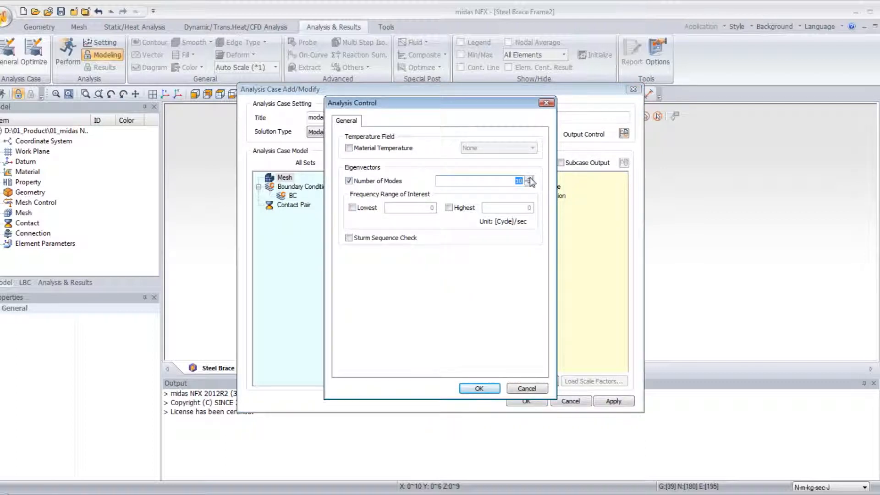
text(50)
click(479, 388)
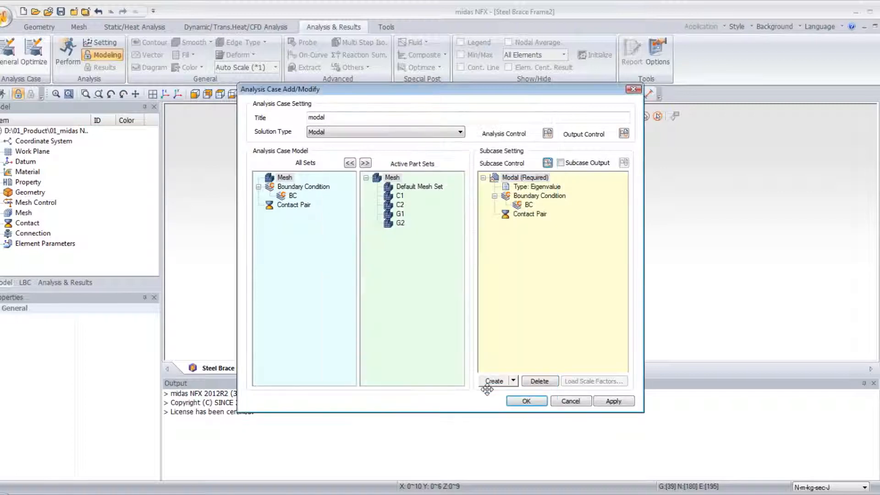
click(527, 401)
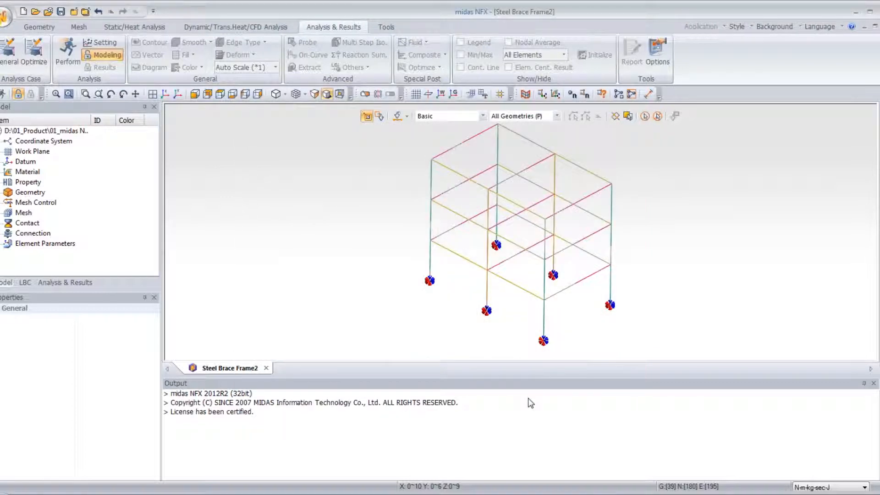
Run the modal analysis and open the list of analysis results.
click(66, 55)
click(501, 311)
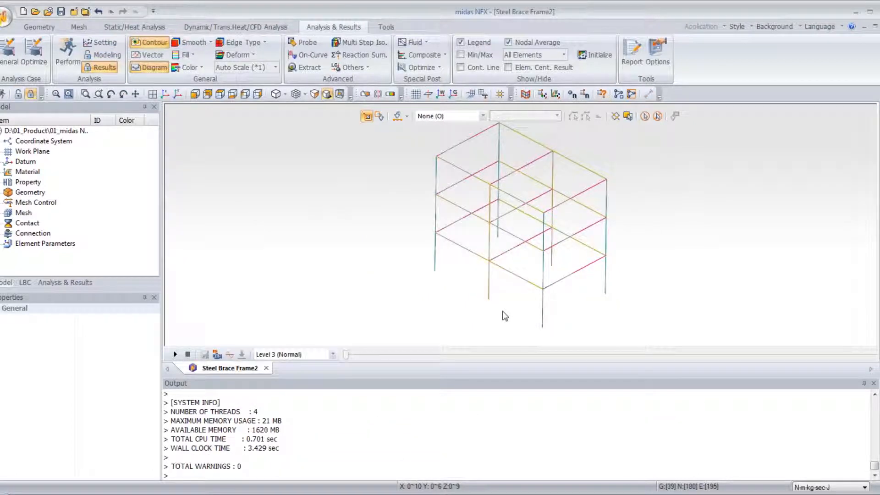
click(74, 282)
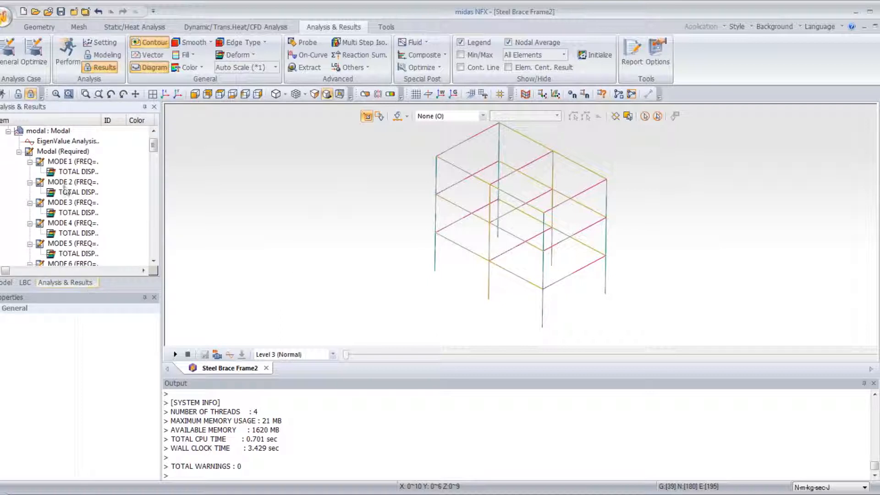
Display the total displacement results for modes 1 to 4 one after another.
double_click(67, 171)
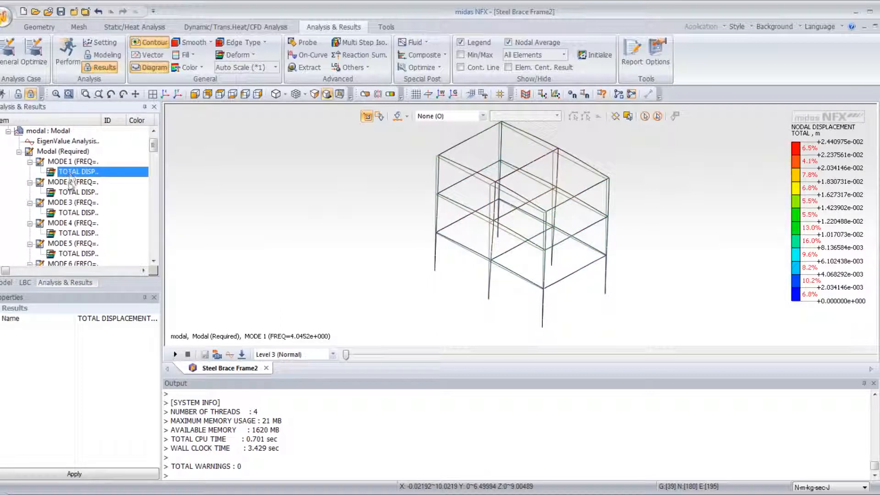
double_click(68, 192)
double_click(76, 214)
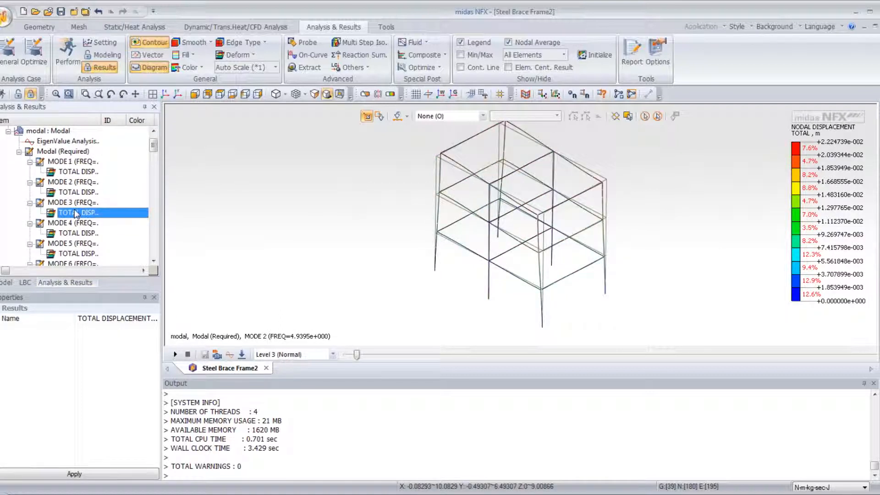
double_click(77, 234)
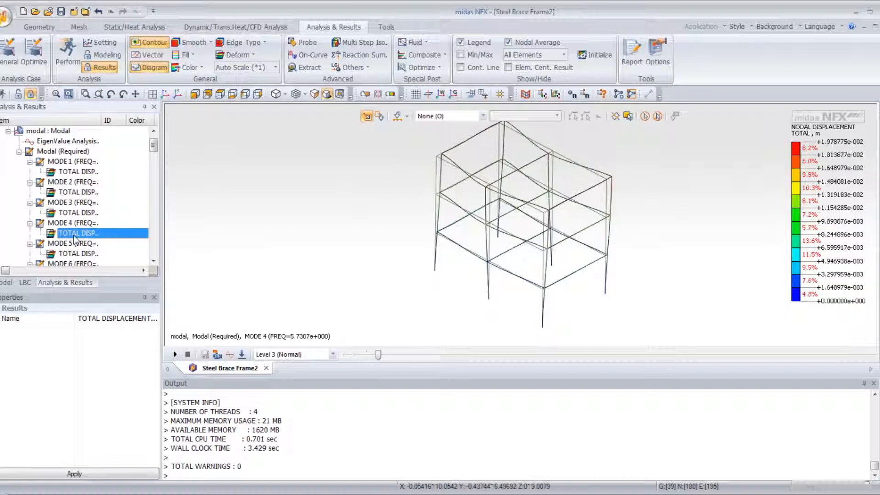
Examine the eigenvalue analysis table down to the percentage modal effective mass section and close it.
drag(154, 147, 153, 144)
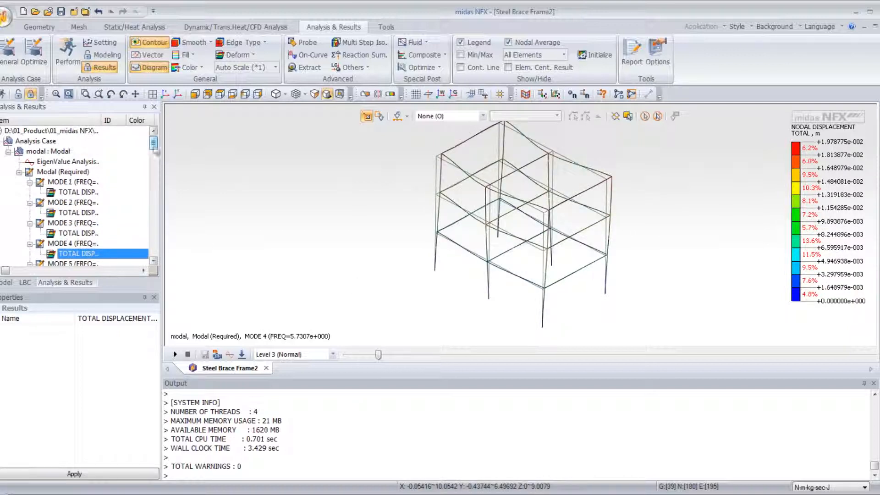
click(65, 163)
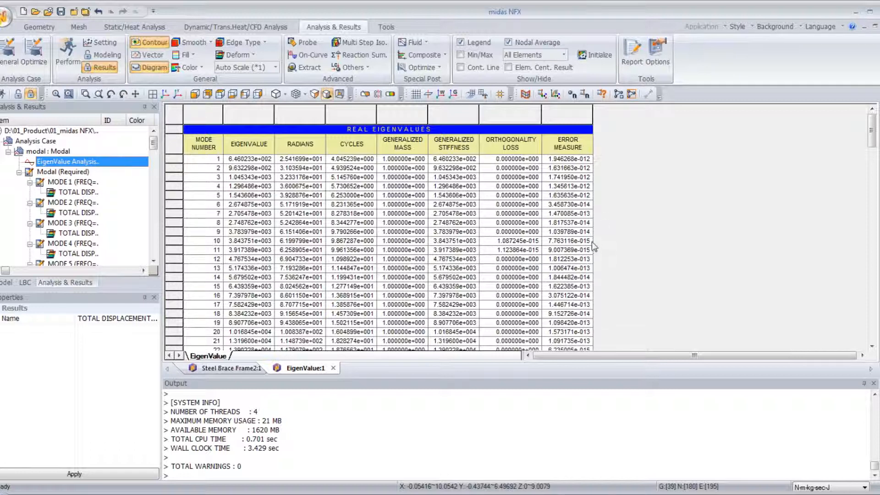
scroll(362, 236, down, 15)
scroll(361, 236, down, 15)
scroll(359, 235, up, 1)
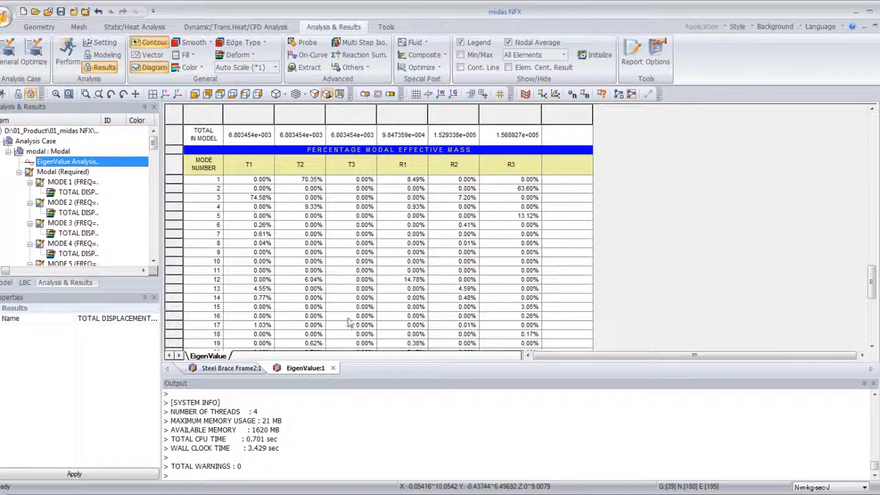
click(334, 368)
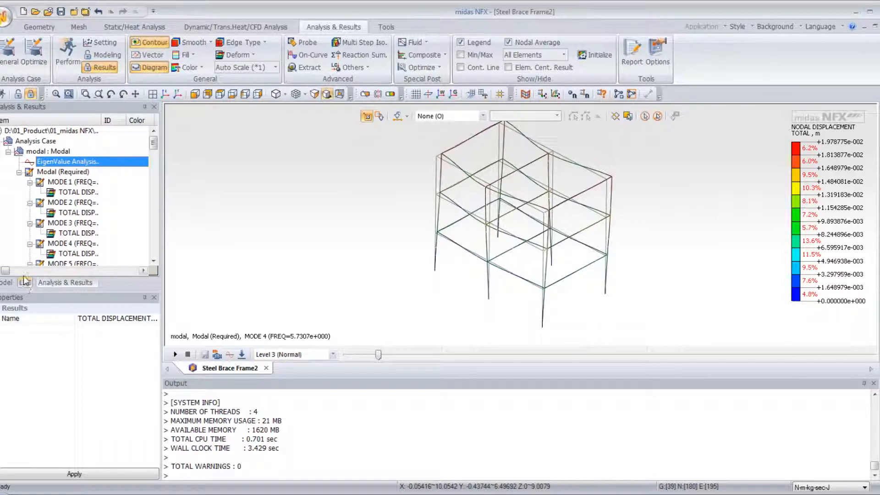
Return to modeling mode and create a constant modal damping function named 2% Damping with a value of 0.02.
click(18, 95)
click(25, 282)
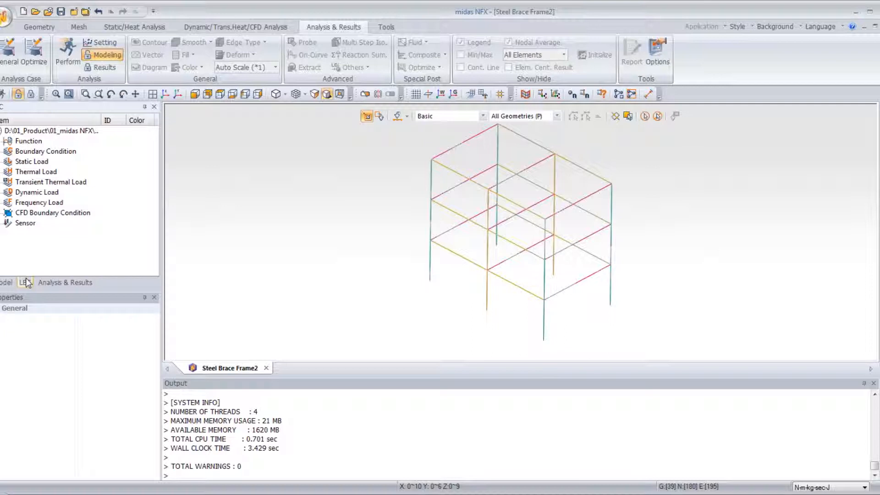
right_click(29, 141)
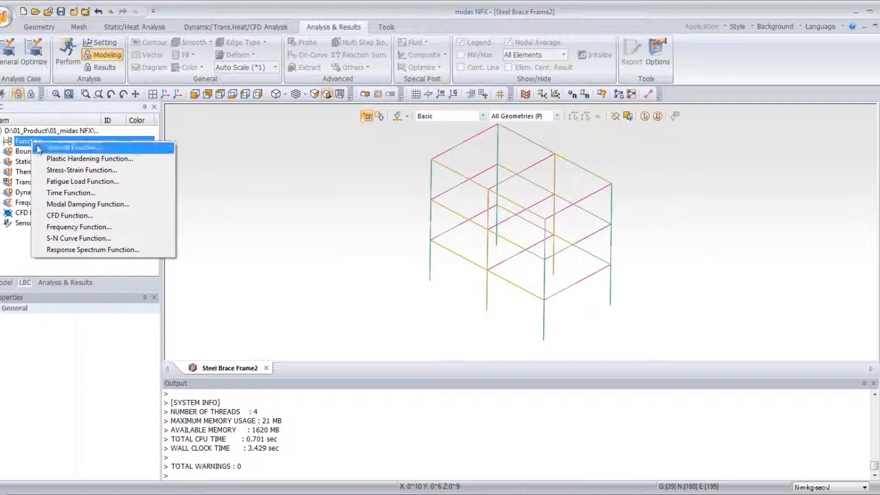
click(73, 204)
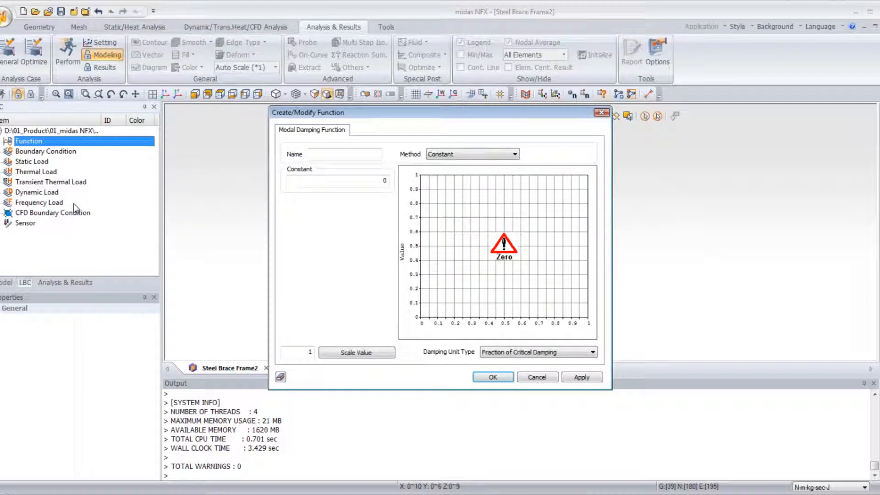
click(322, 155)
text(2% Damping)
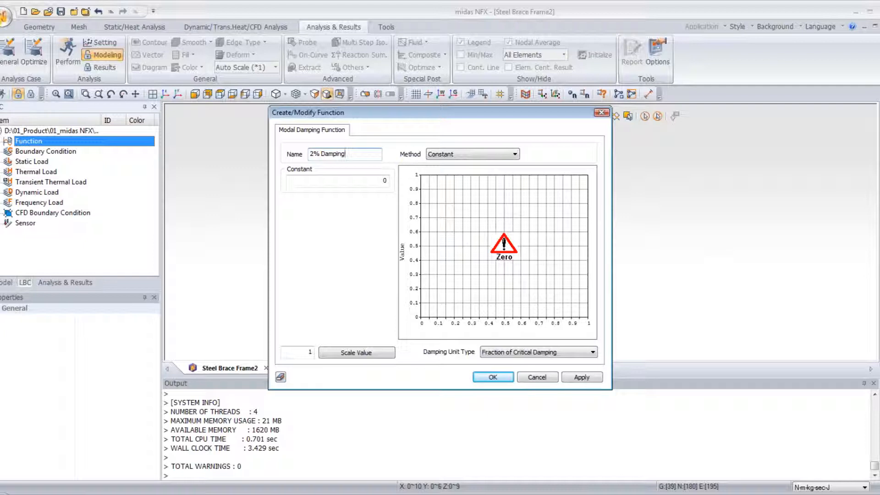
double_click(385, 180)
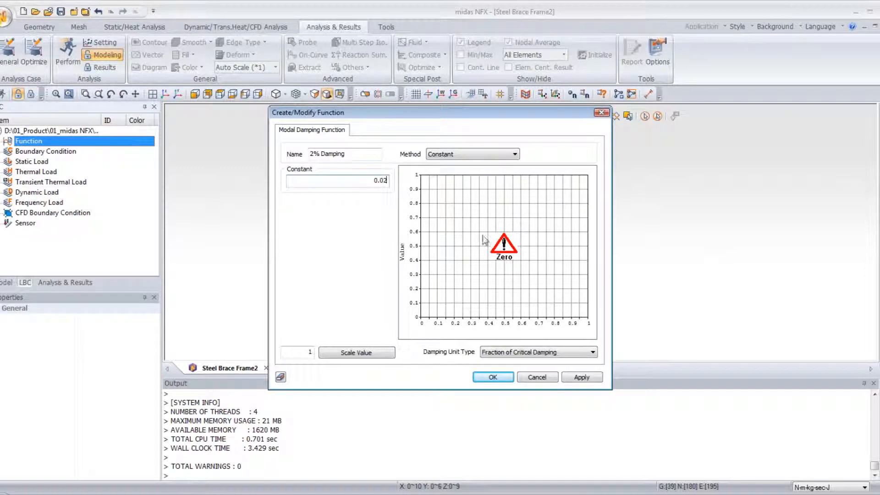
click(495, 378)
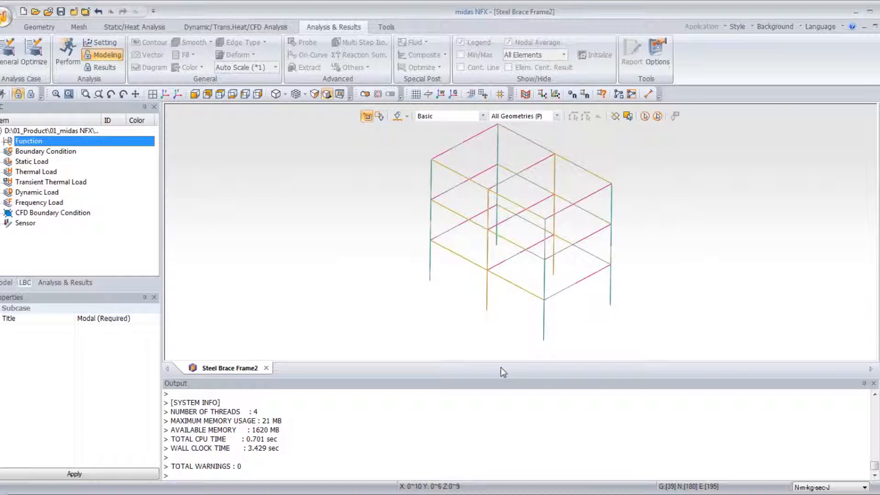
Start a new response spectrum function and choose EURO (2004) as its design spectrum.
right_click(31, 144)
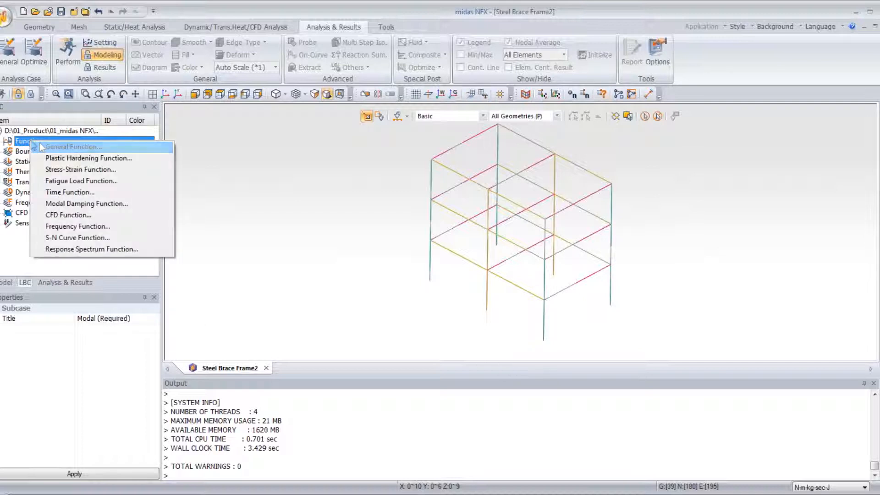
click(91, 249)
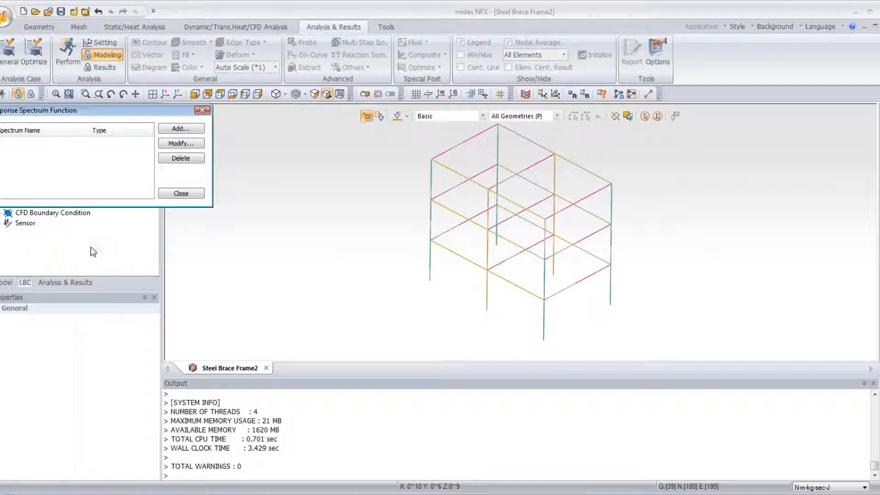
click(171, 130)
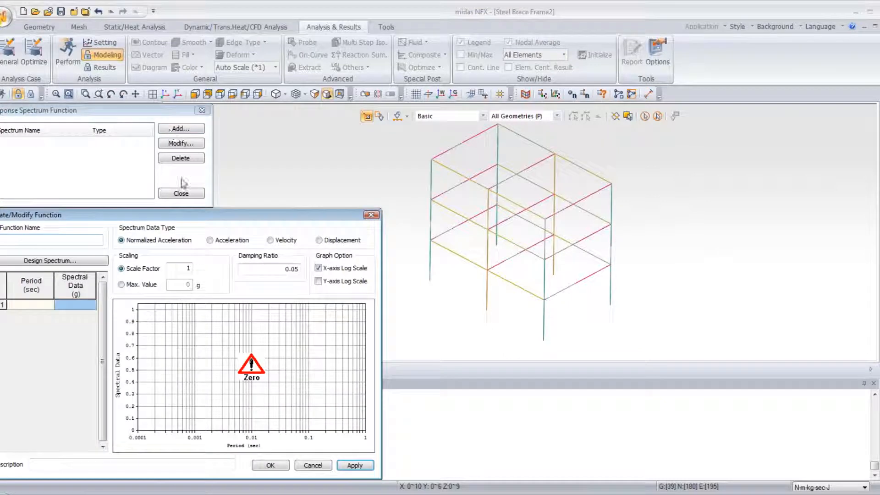
drag(207, 213, 340, 182)
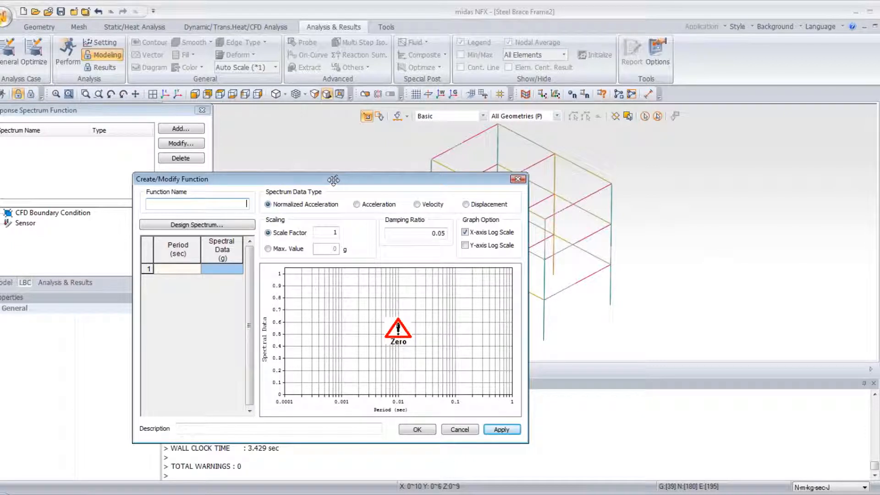
click(177, 226)
drag(585, 184, 483, 156)
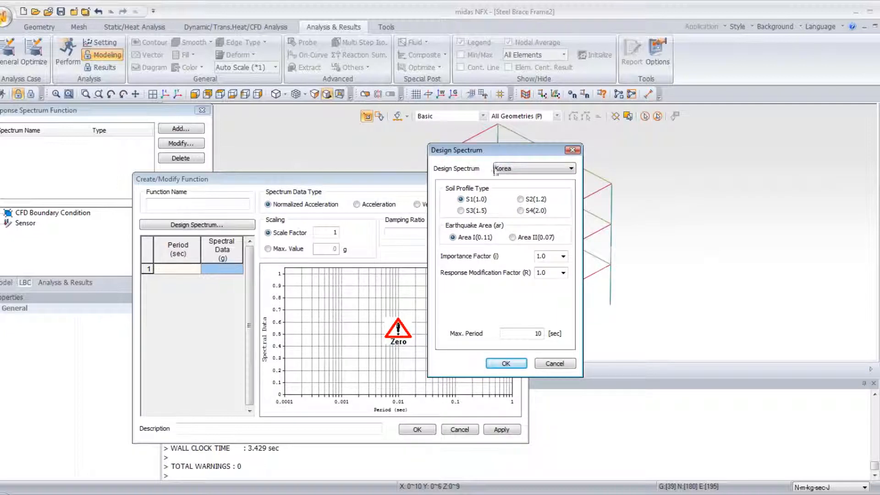
click(535, 173)
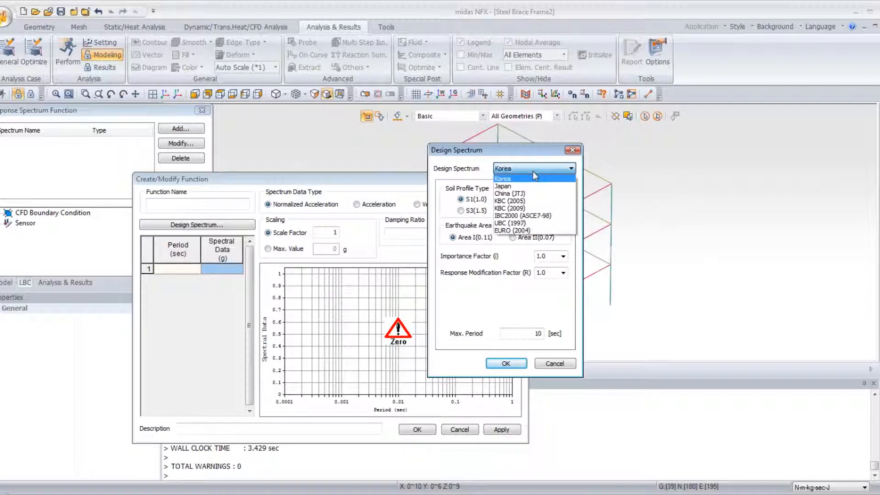
click(530, 230)
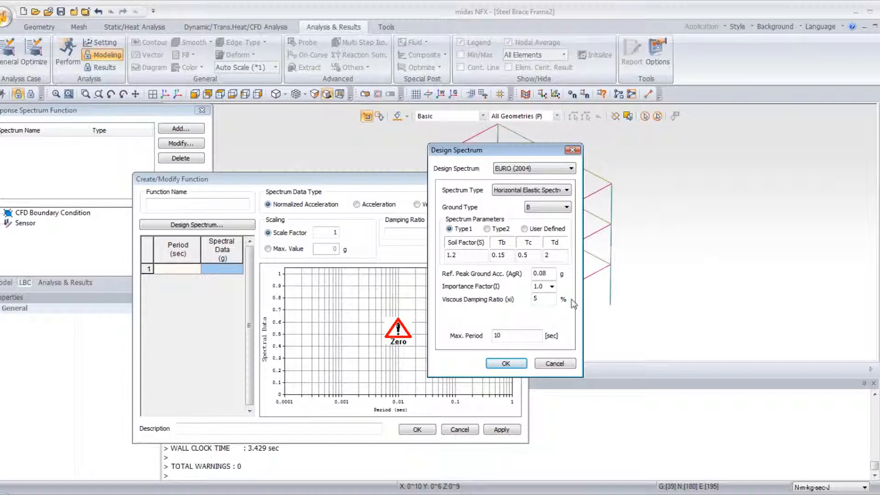
Set the design spectrum's maximum period to 6 sec, create the EURO2004 H-ELASTIC function and close the function list.
click(517, 336)
drag(517, 336, 475, 336)
text(6)
click(506, 364)
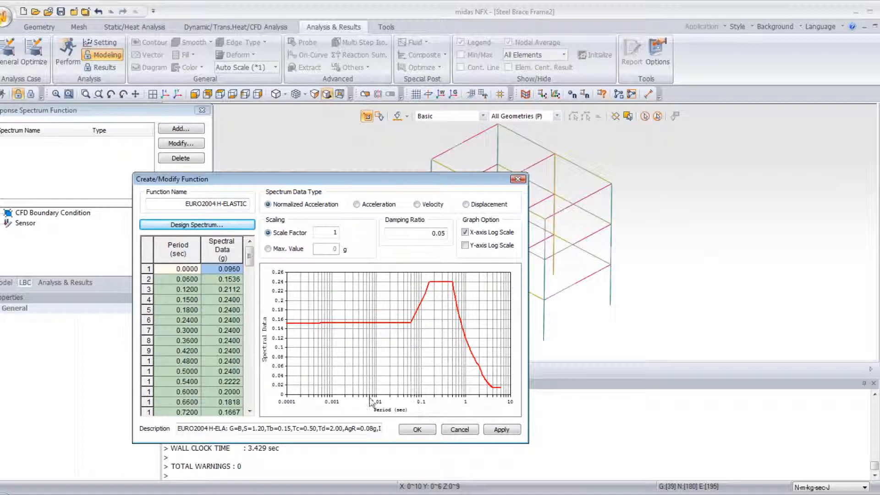
click(417, 430)
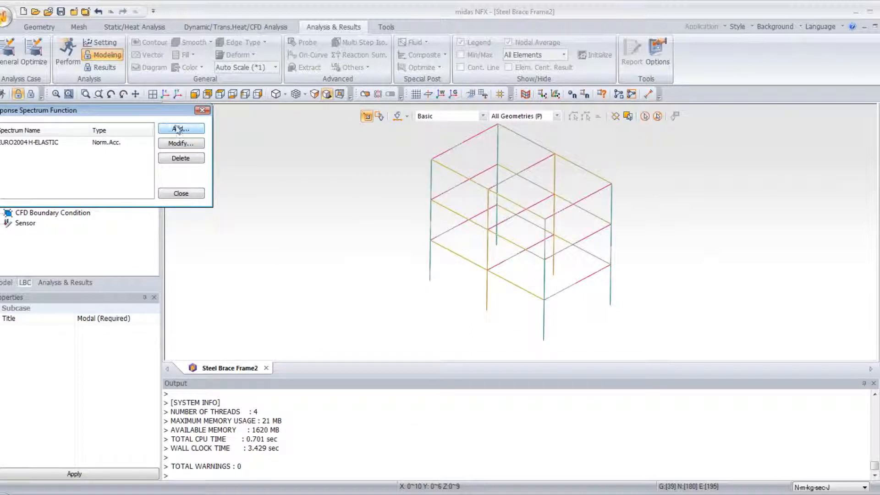
click(203, 111)
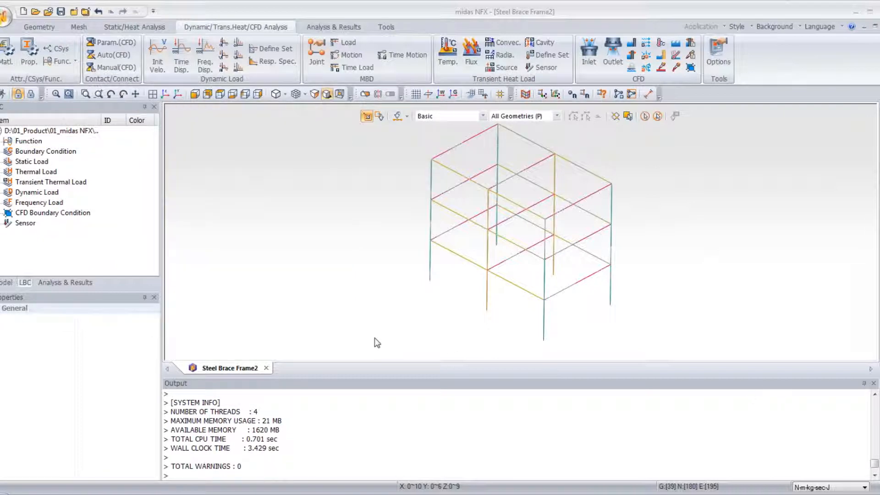
Create a global response spectrum load in the X direction using the EURO2004 H-ELASTIC function, in a frequency load set named X.
click(274, 62)
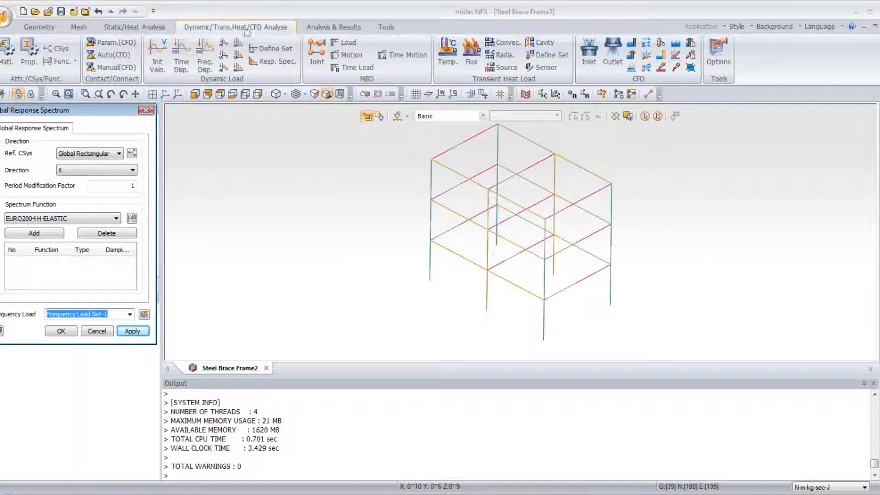
drag(87, 110, 326, 125)
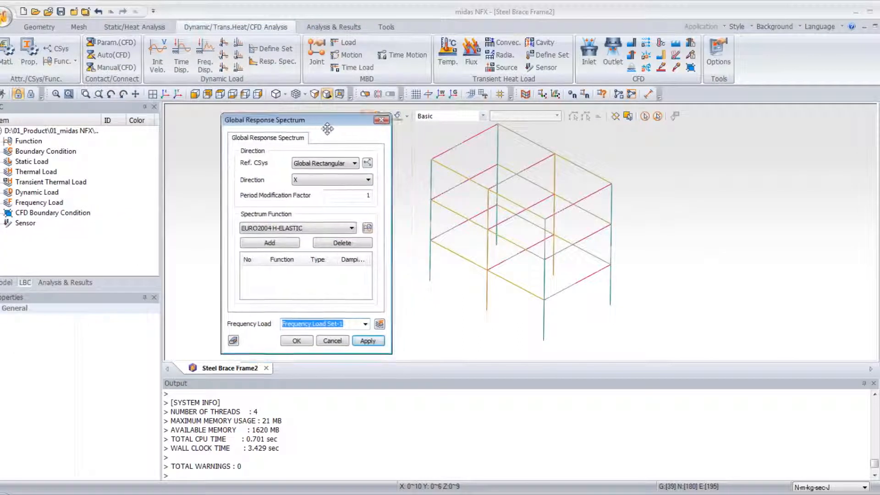
click(322, 178)
click(322, 179)
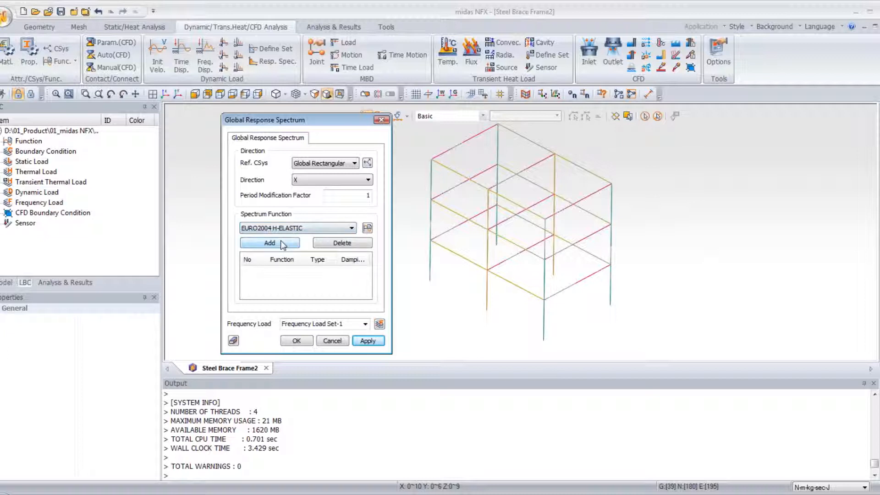
click(313, 324)
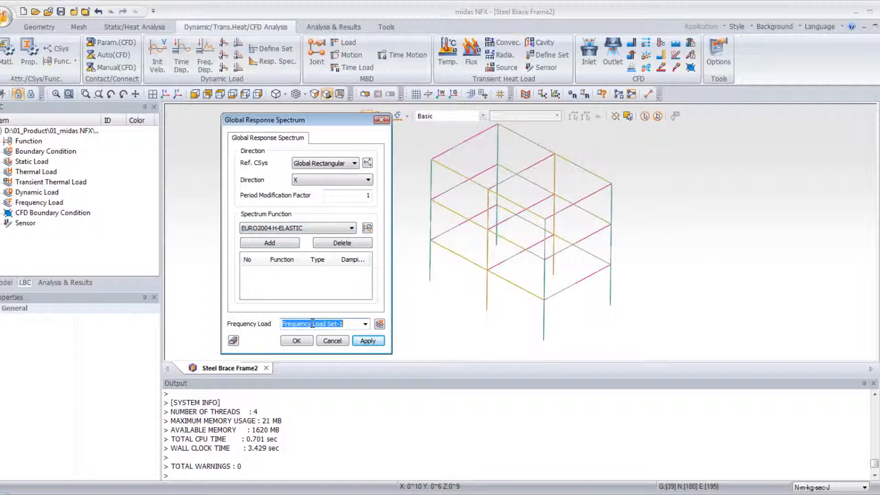
text(X)
click(274, 243)
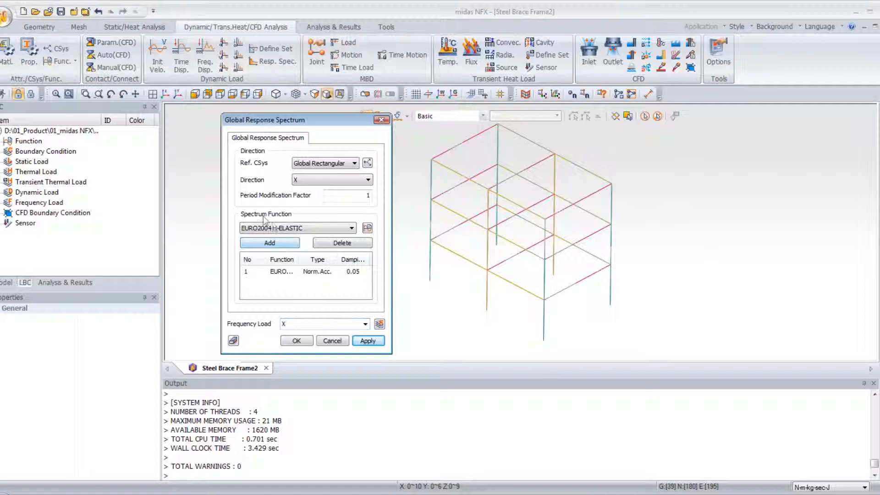
click(296, 341)
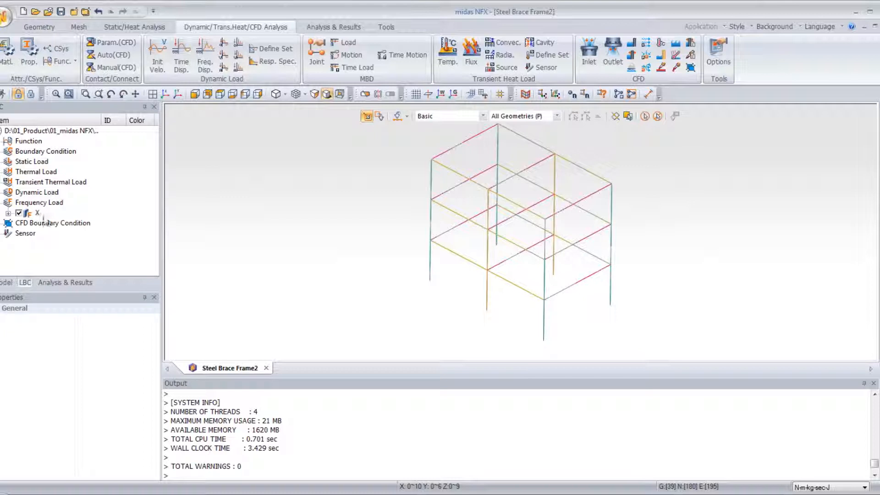
Create a global response spectrum load in the Y direction with the EURO2004 H-ELASTIC function, in a frequency load set named Y.
click(271, 62)
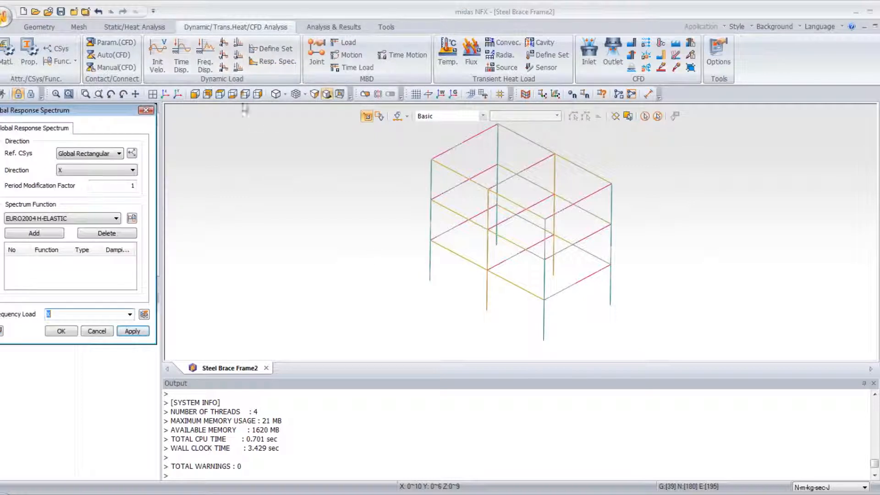
click(84, 169)
click(74, 188)
click(46, 234)
double_click(55, 314)
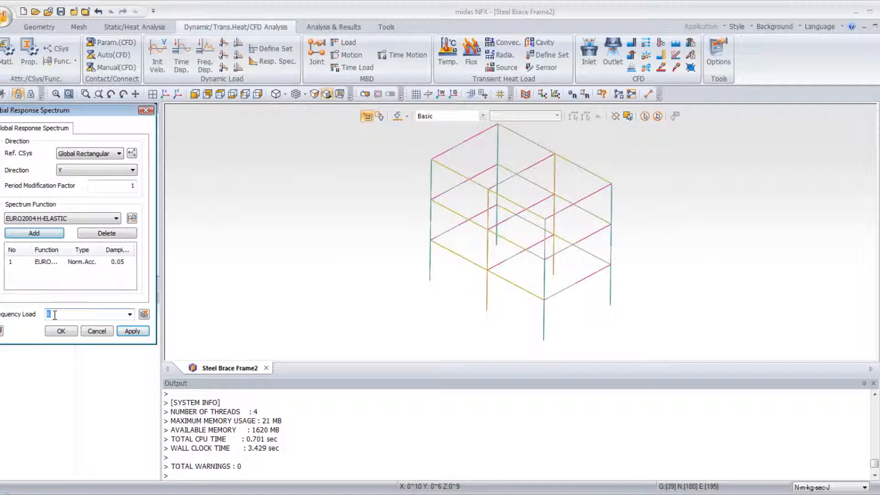
text(Y)
click(61, 331)
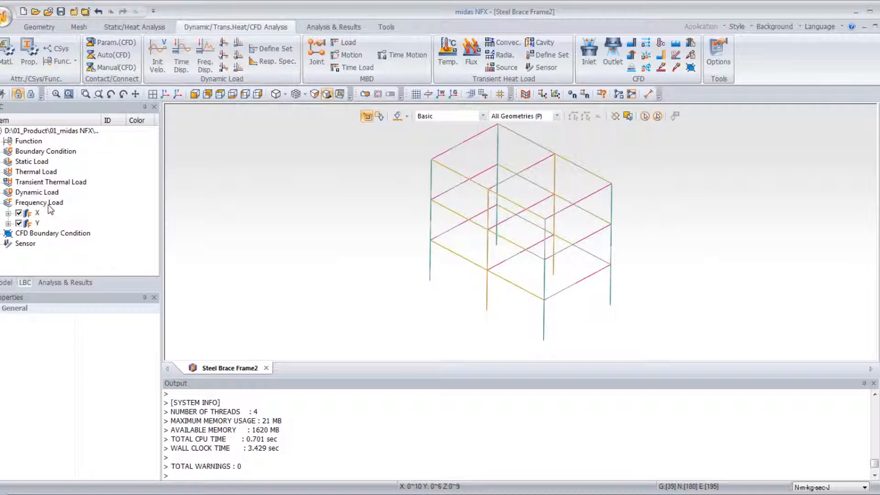
Start a new analysis case titled RS with the Response Spectrum solution type and add a second subcase to it.
click(78, 280)
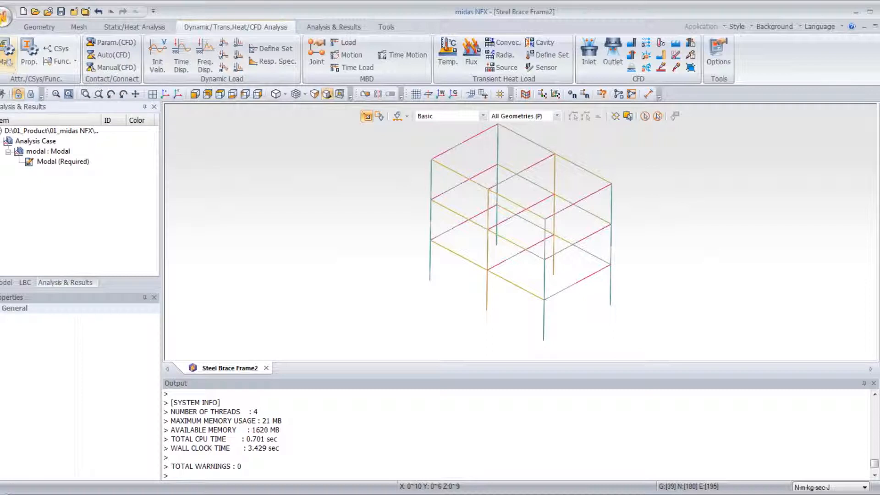
click(335, 28)
click(8, 50)
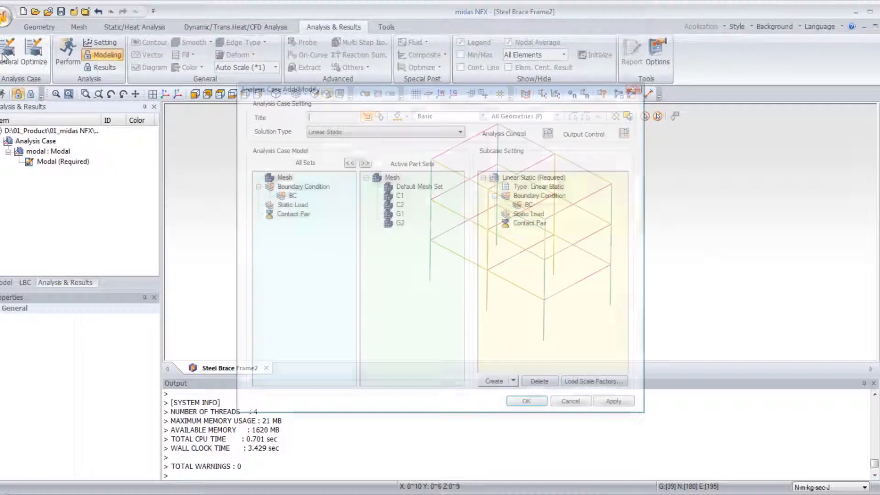
click(345, 132)
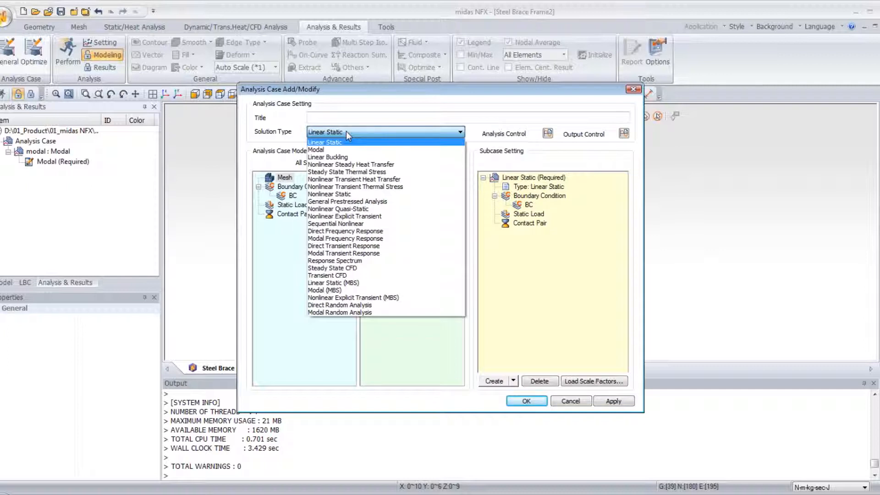
click(334, 260)
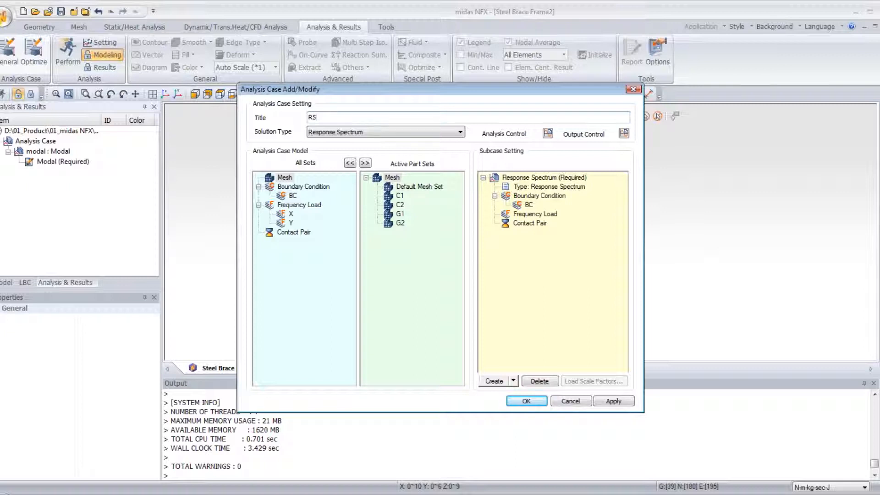
click(527, 265)
click(513, 381)
click(520, 395)
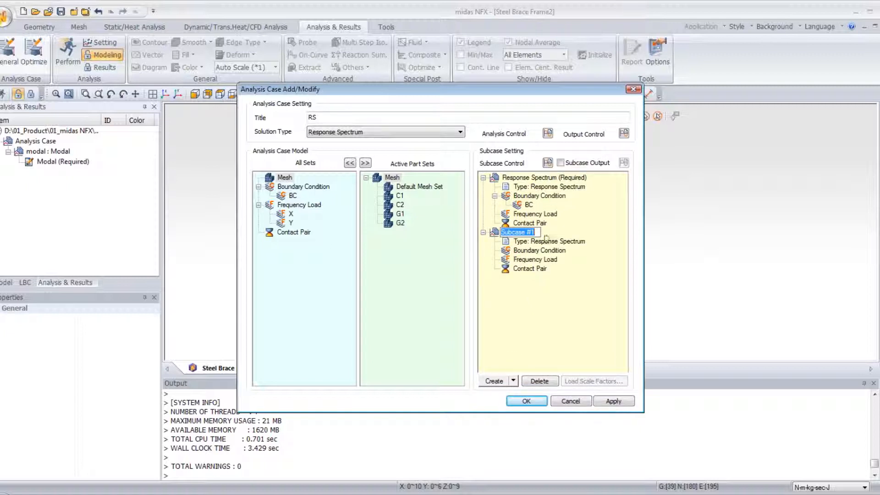
Rename the required response spectrum subcase X Spectrum and the added subcase Y Spectrum.
click(529, 179)
click(527, 175)
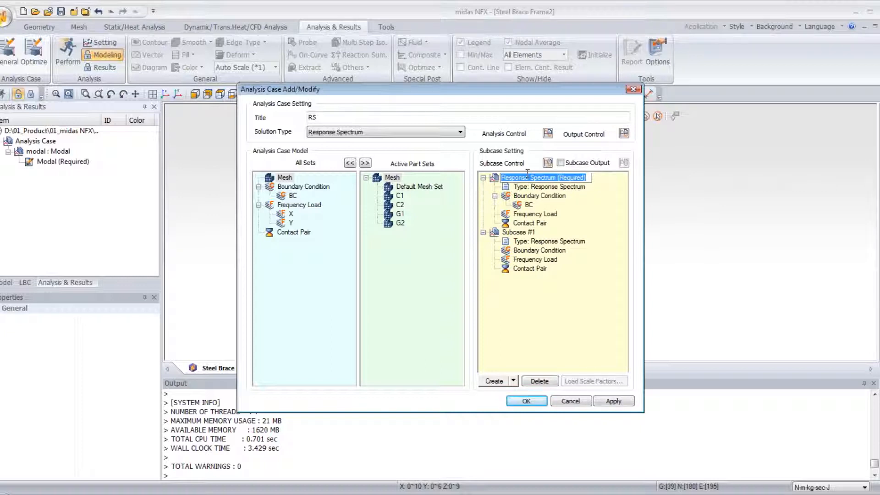
text(X Sp)
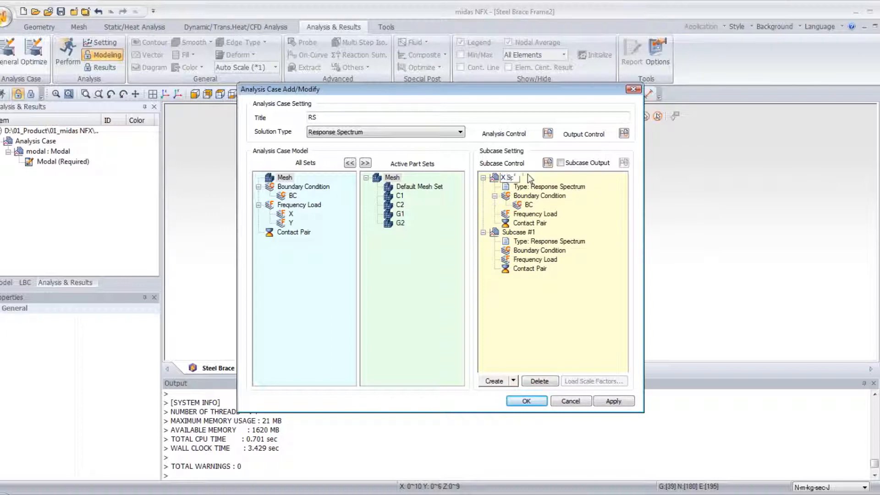
text(ectrum)
key(Return)
click(511, 234)
click(511, 234)
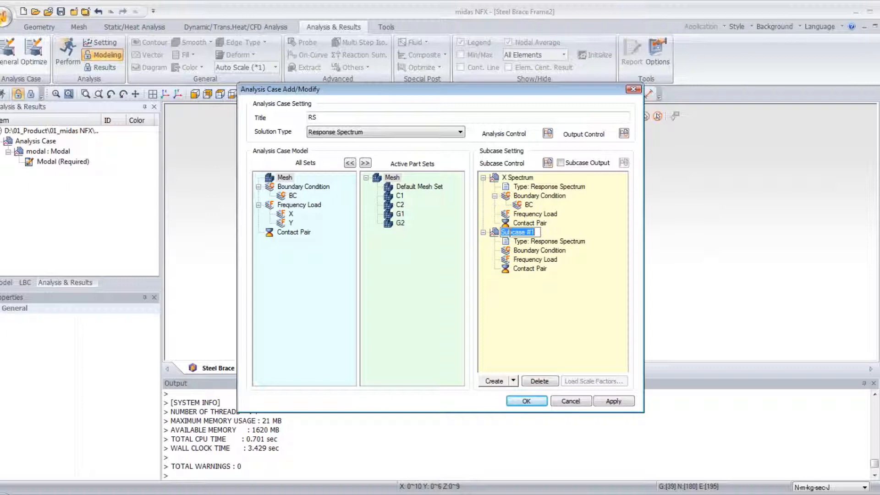
text(Y Spectrum)
key(Escape)
click(513, 233)
text(Y Spectrum)
key(Return)
Assign all sets to both subcases, then remove frequency load Y from X Spectrum and load X from Y Spectrum.
click(364, 165)
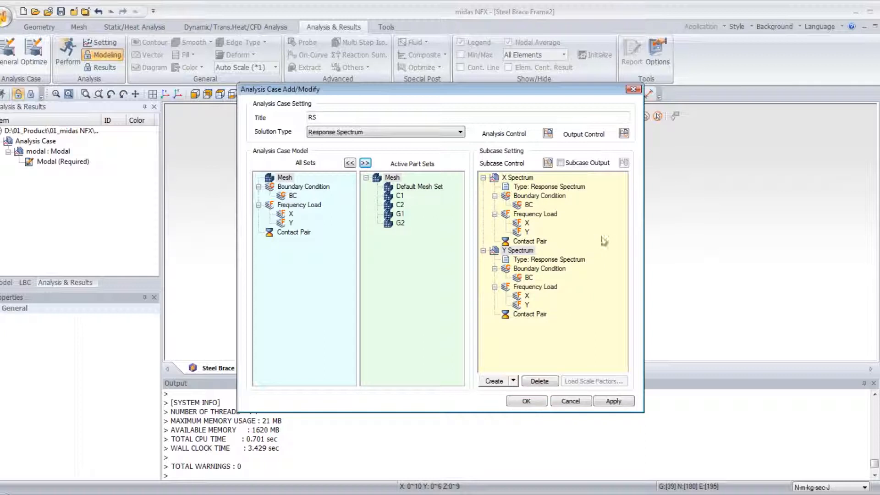
drag(526, 232, 304, 224)
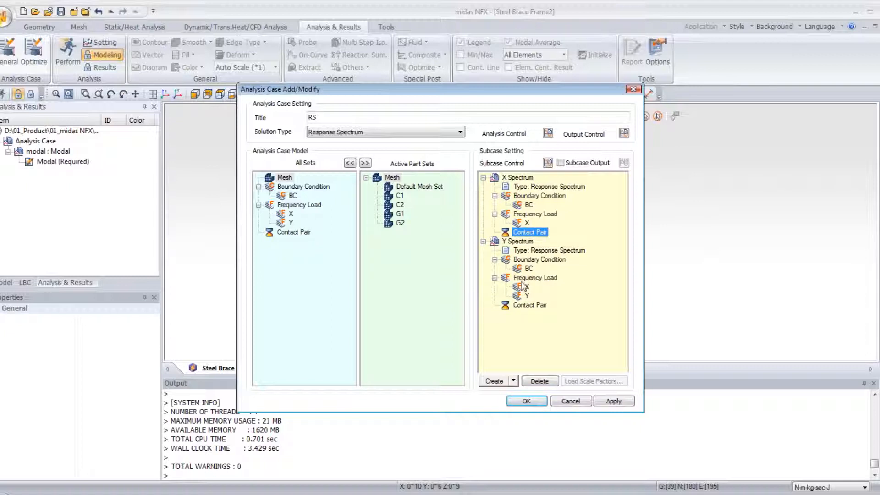
drag(522, 286, 278, 229)
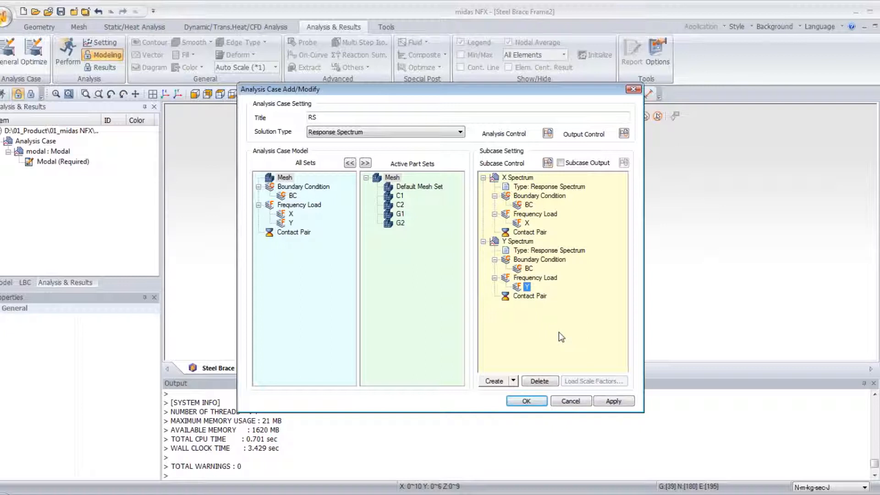
Edit the number of modes in the analysis control settings of the X Spectrum subcase.
drag(518, 178, 548, 164)
click(547, 163)
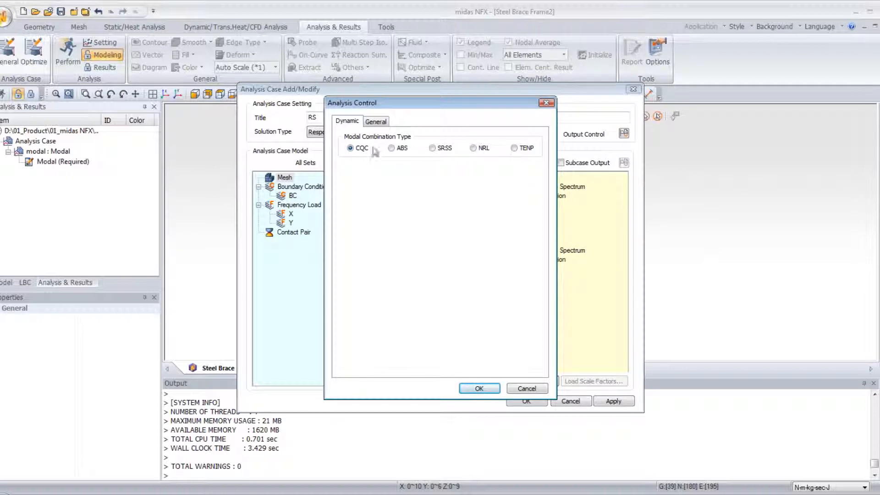
click(374, 121)
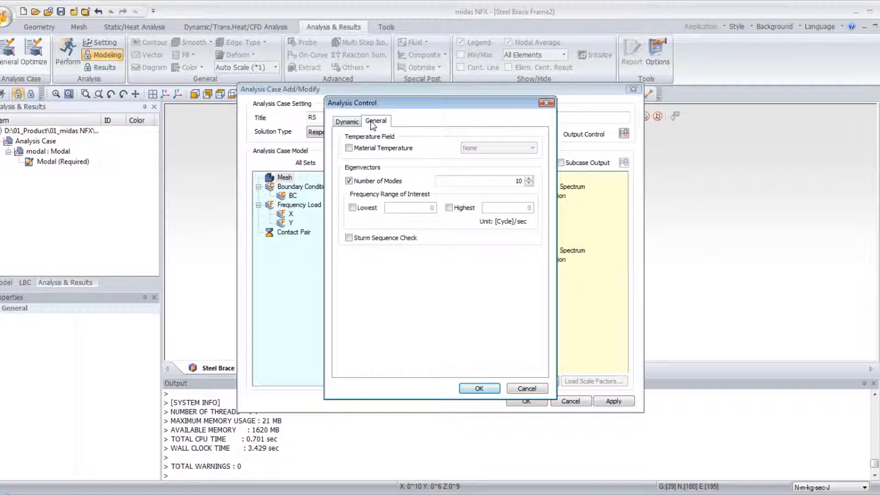
drag(504, 181, 544, 179)
click(480, 388)
Set the number of modes for the Y Spectrum subcase to 50 in its analysis control settings.
click(518, 242)
click(548, 163)
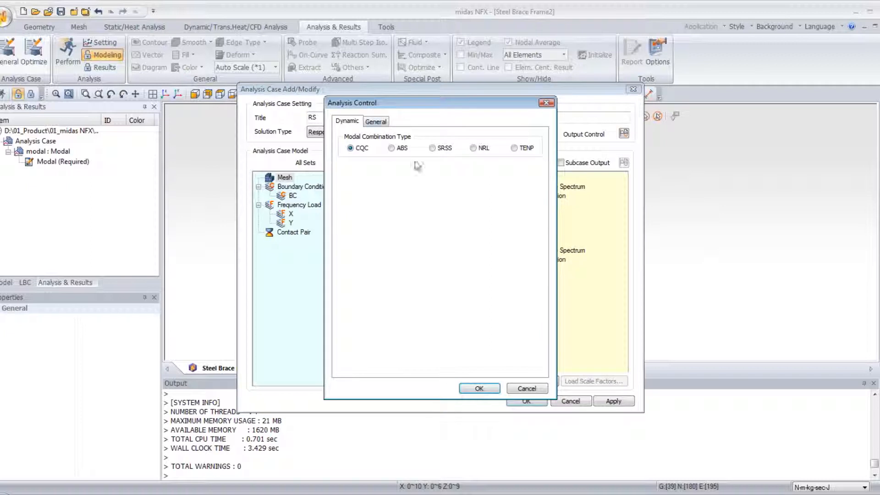
click(377, 121)
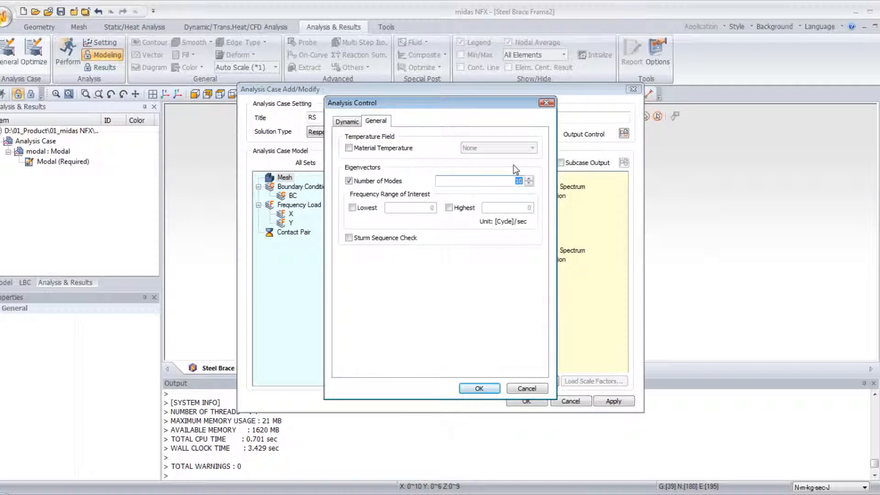
text(50)
click(485, 388)
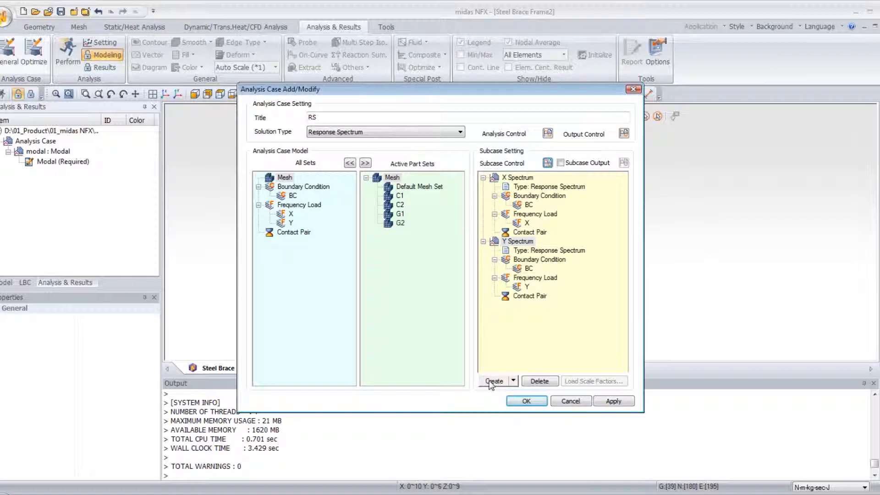
Enable the modal damping function in the RS case's analysis control settings and assign it 2% Damping.
click(548, 134)
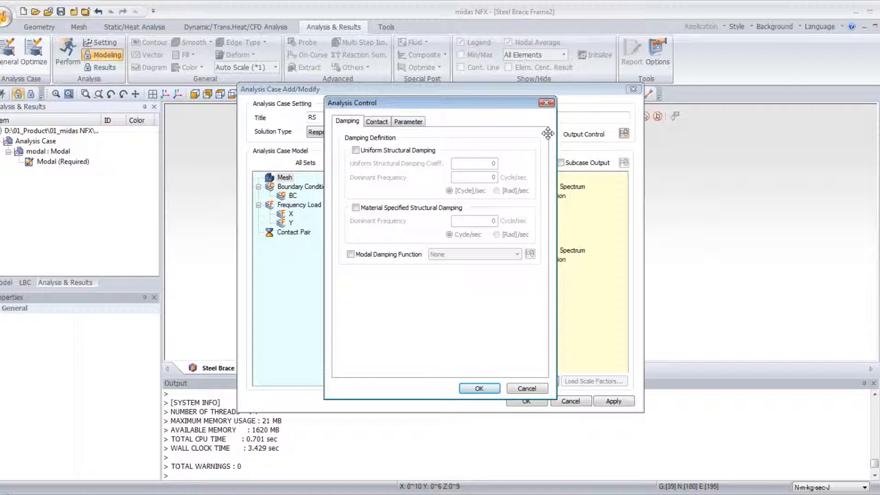
click(350, 254)
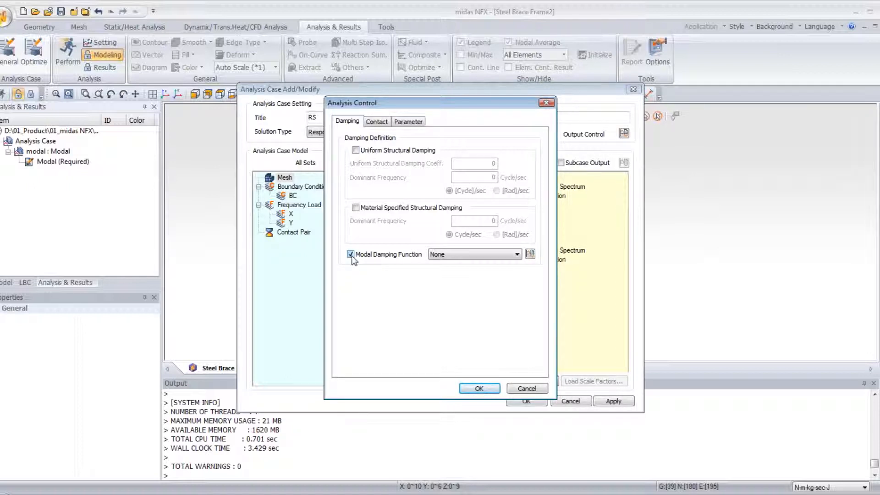
click(469, 255)
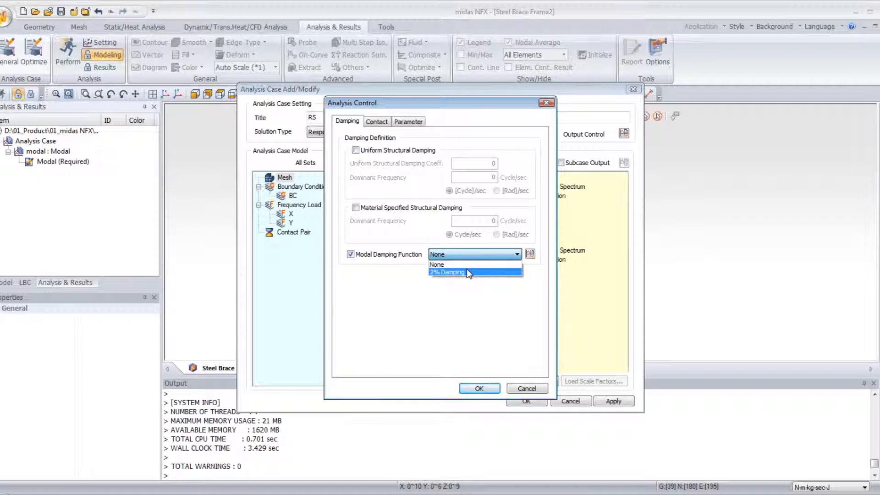
click(466, 272)
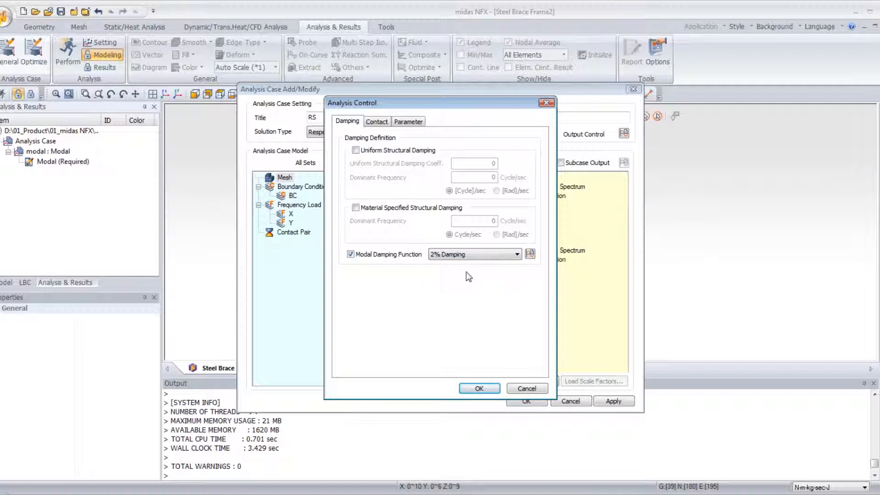
click(481, 388)
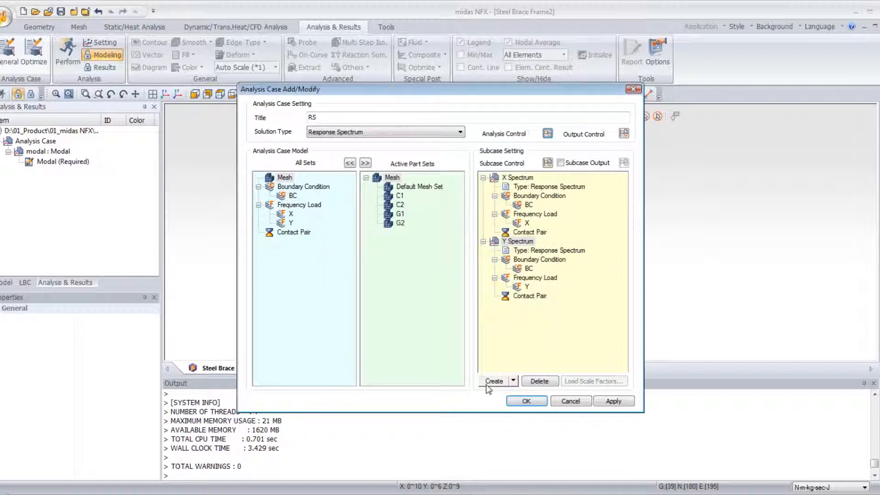
Save the RS response spectrum analysis case and run the solver for that case only.
click(523, 402)
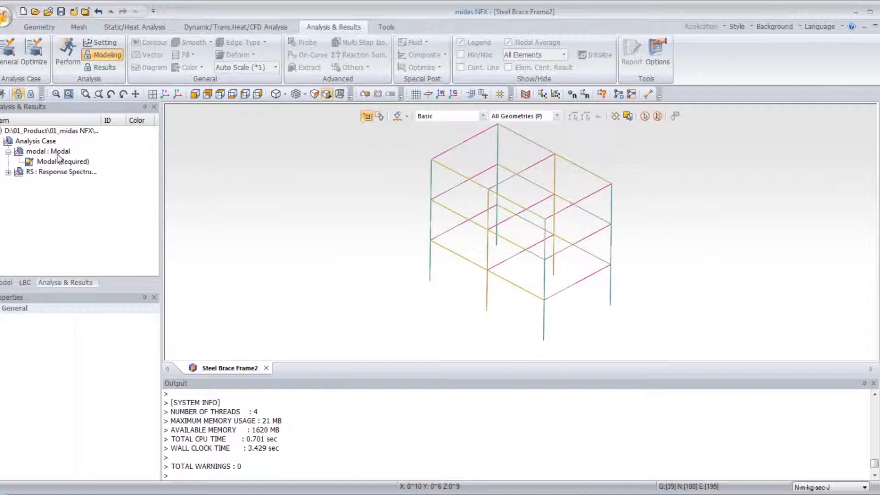
click(67, 50)
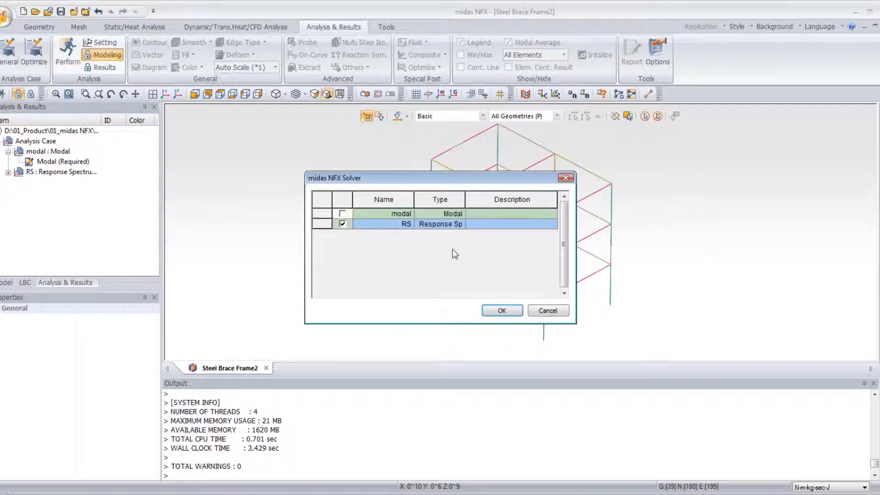
click(509, 311)
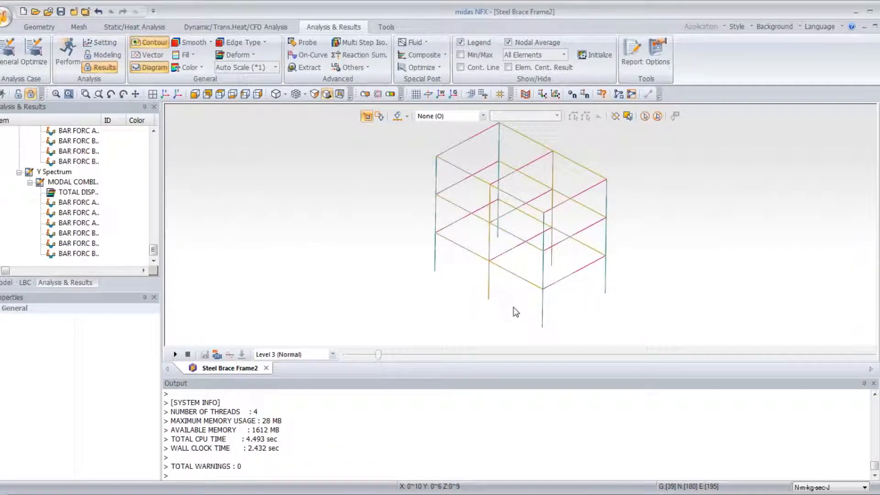
Display the total displacement result of the X Spectrum modal combination and animate it.
mouse_move(152, 252)
mouse_down()
mouse_move(153, 225)
mouse_move(154, 246)
mouse_up()
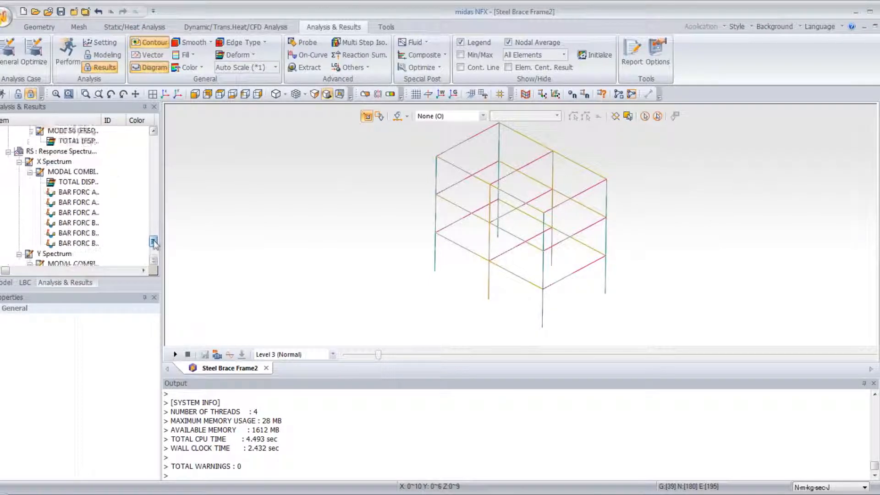
double_click(79, 183)
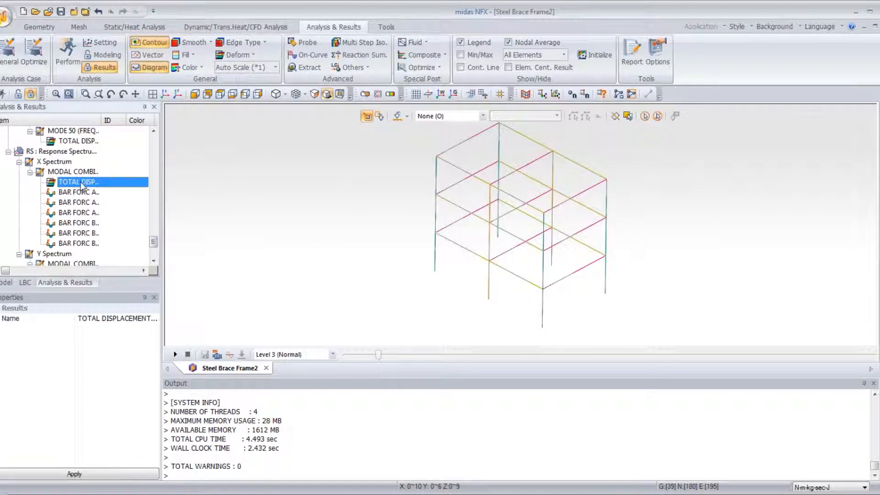
click(175, 355)
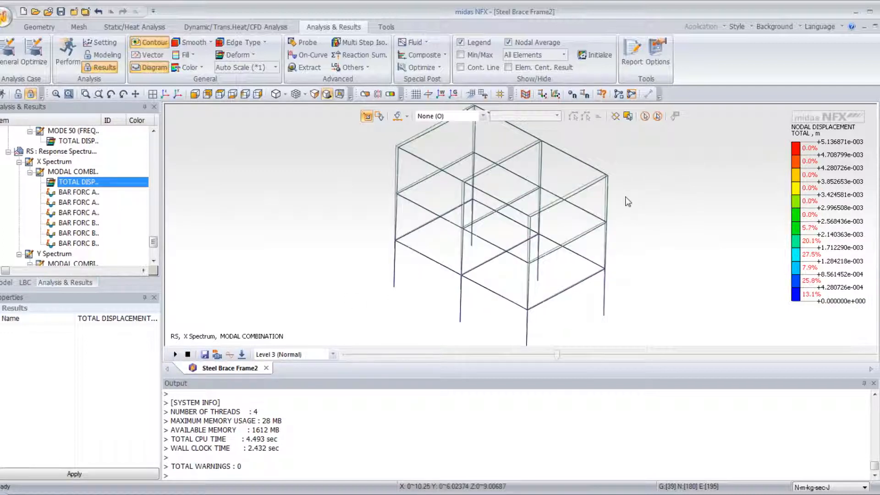
scroll(614, 206, up, 2)
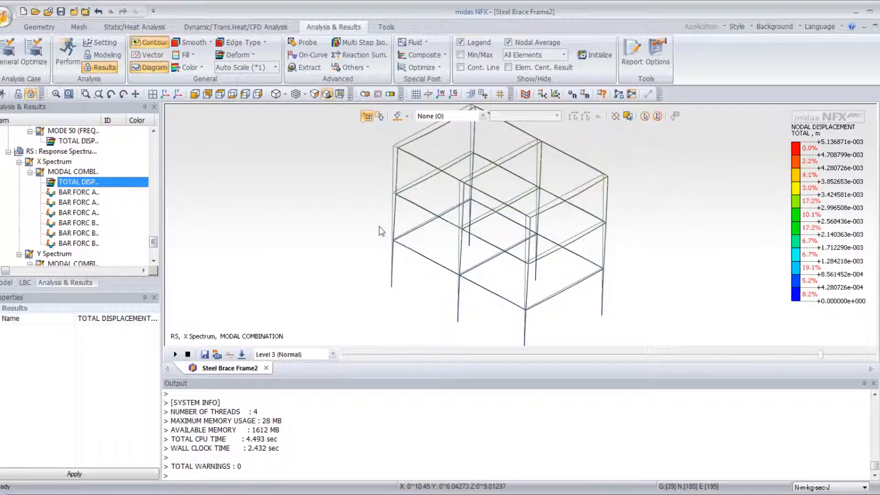
Examine the axial force and bending moment diagrams at bar ends A and B for the X Spectrum modal combination.
click(80, 193)
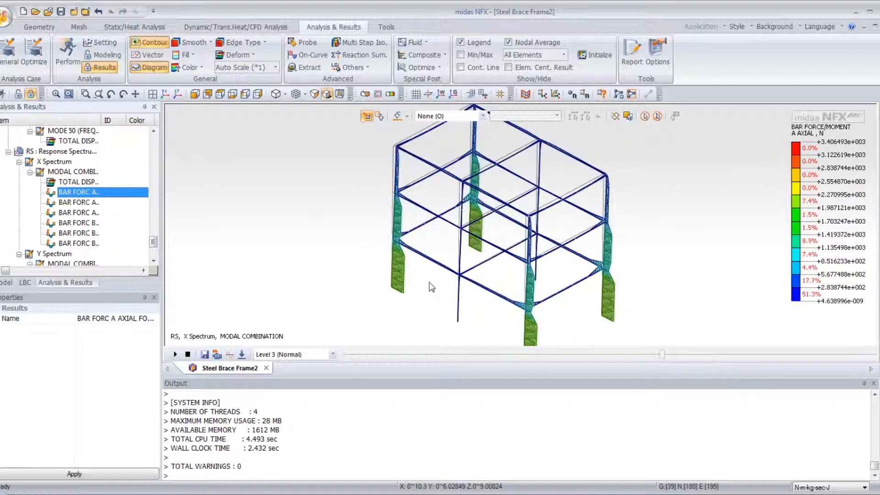
drag(98, 115, 149, 120)
click(101, 202)
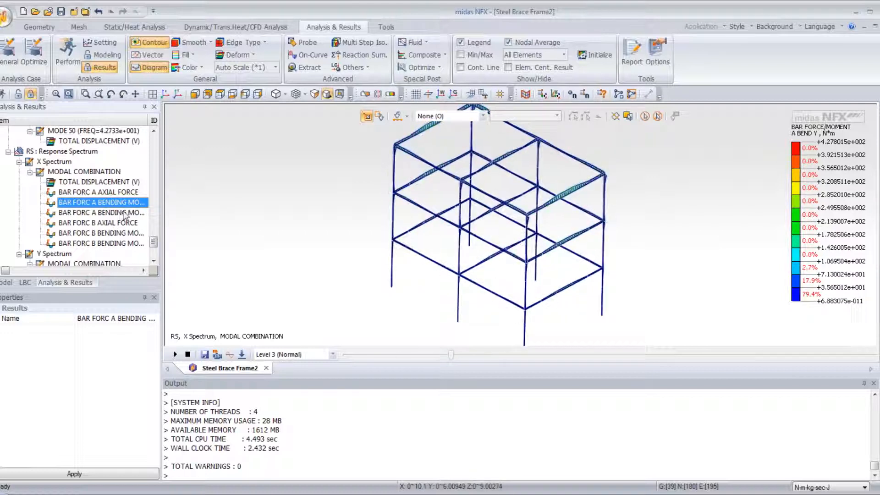
click(107, 223)
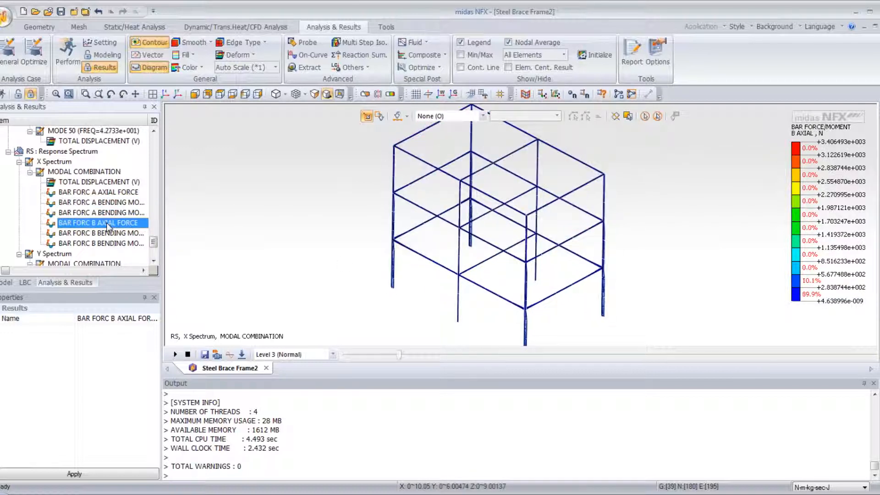
click(109, 233)
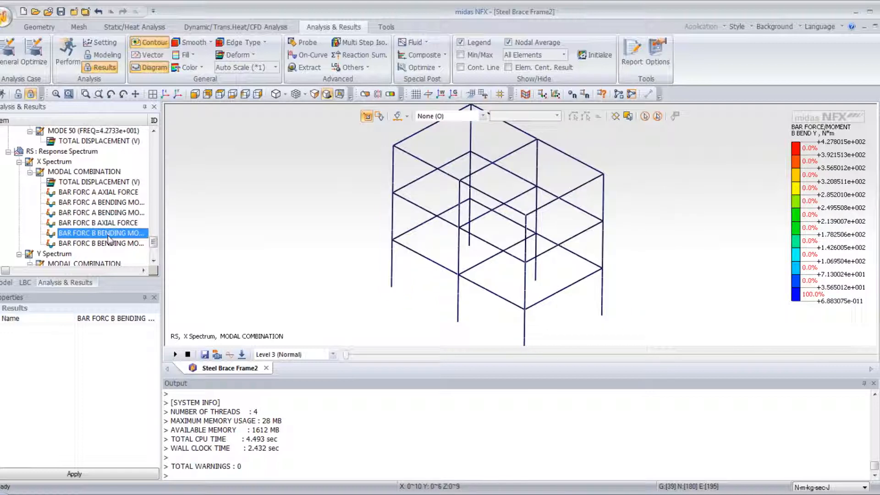
click(110, 244)
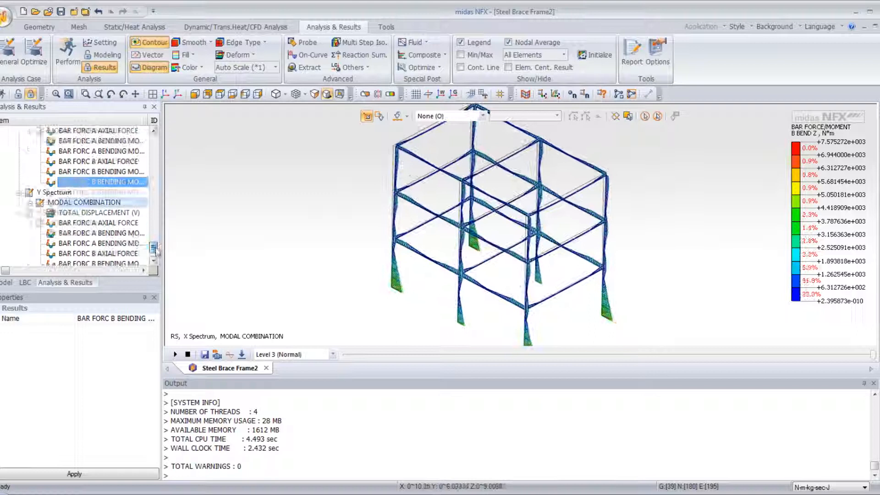
Examine the total displacement and the bar end A axial force for the Y Spectrum modal combination.
scroll(155, 256, down, 3)
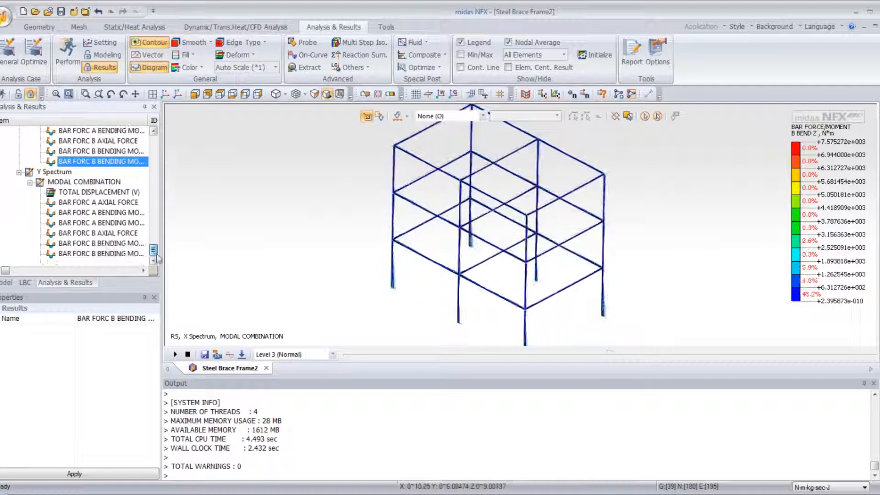
click(92, 192)
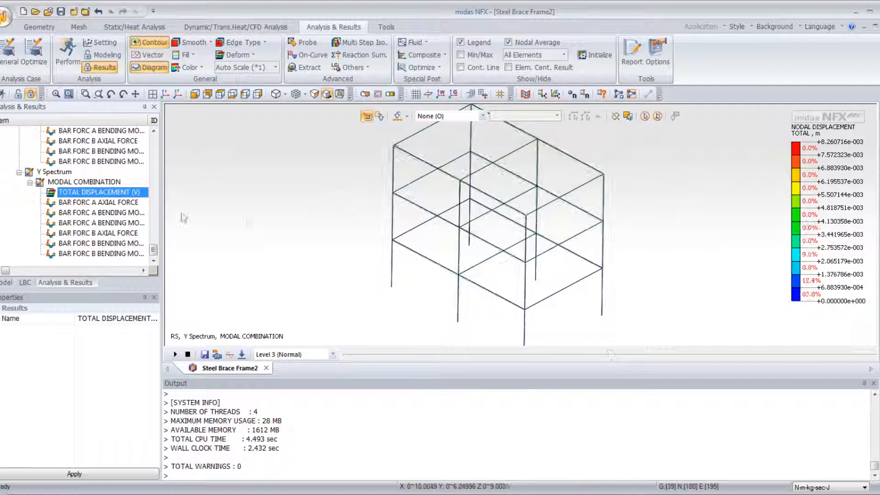
click(120, 203)
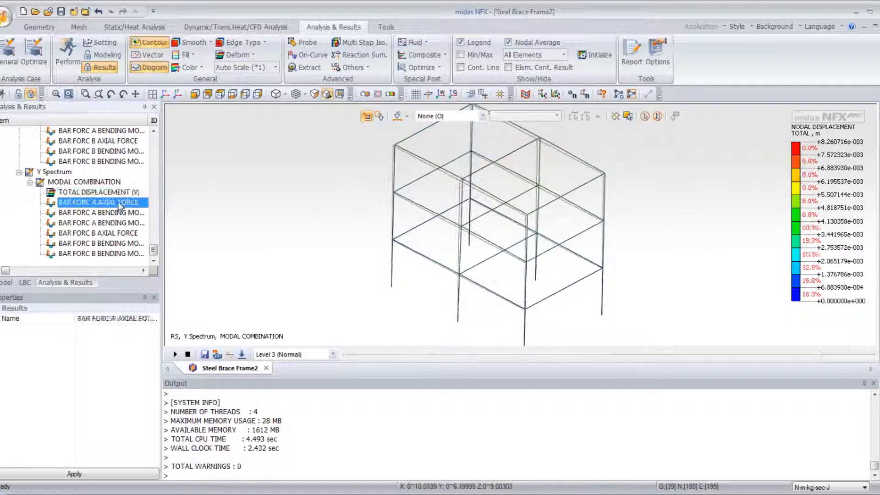